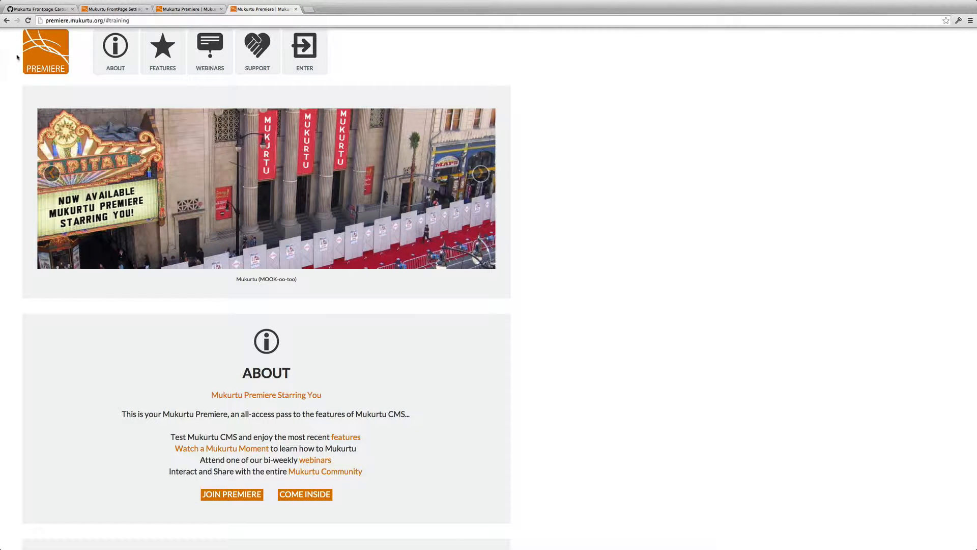
# Step: Open the FrontpageCarousel gist from the account's list of gists
pyautogui.click(26, 9)
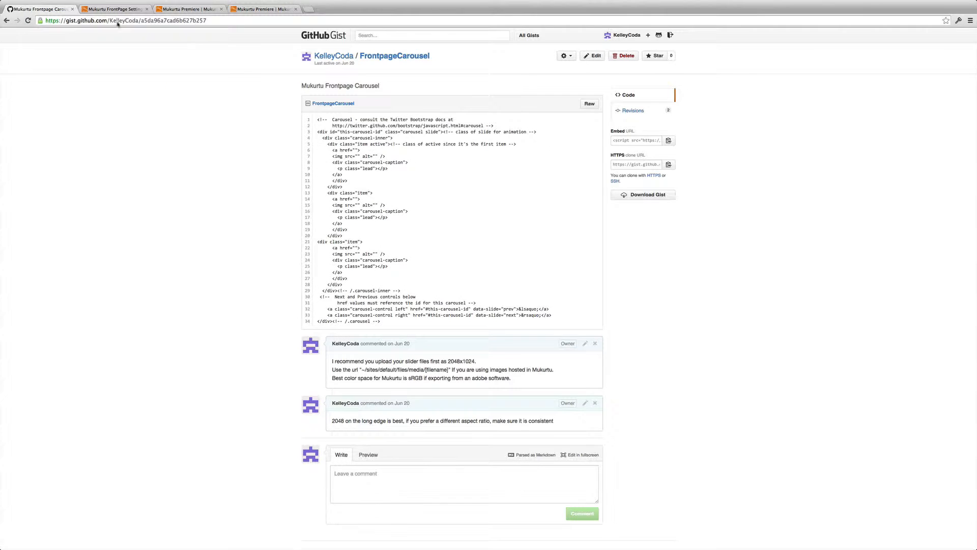
pyautogui.click(349, 57)
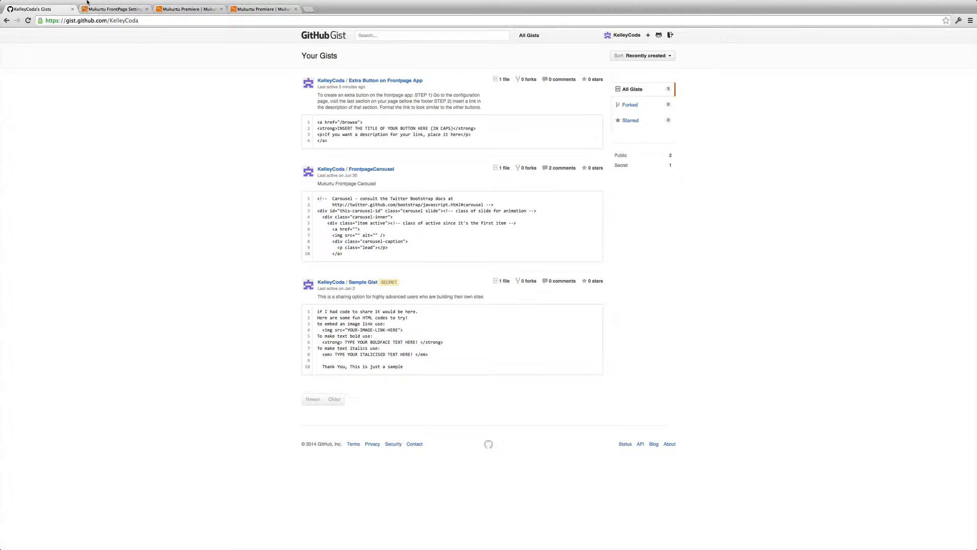
pyautogui.click(357, 169)
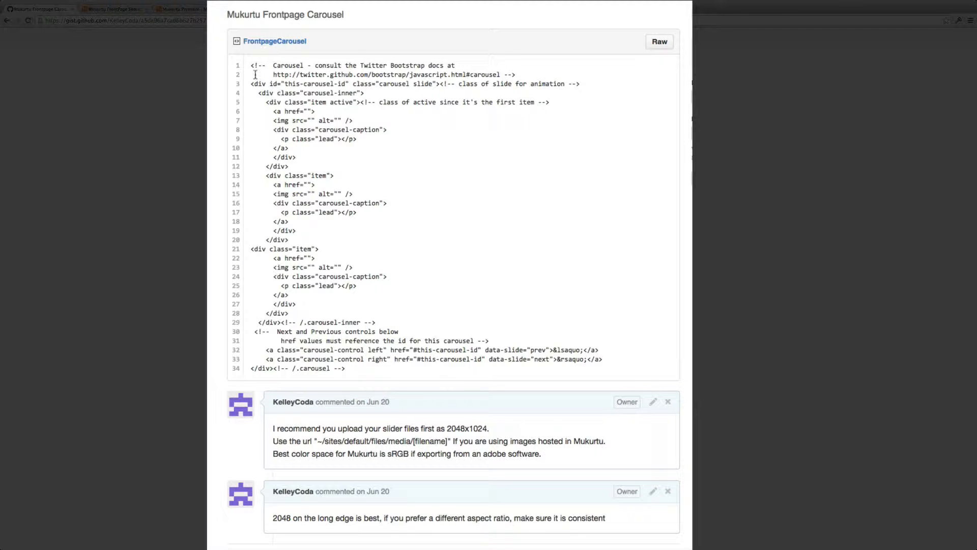
# Step: Examine the carousel code's active item block, image tag and caption markup
pyautogui.scroll(-1, 255, 66)
pyautogui.moveTo(256, 65); pyautogui.dragTo(526, 370)
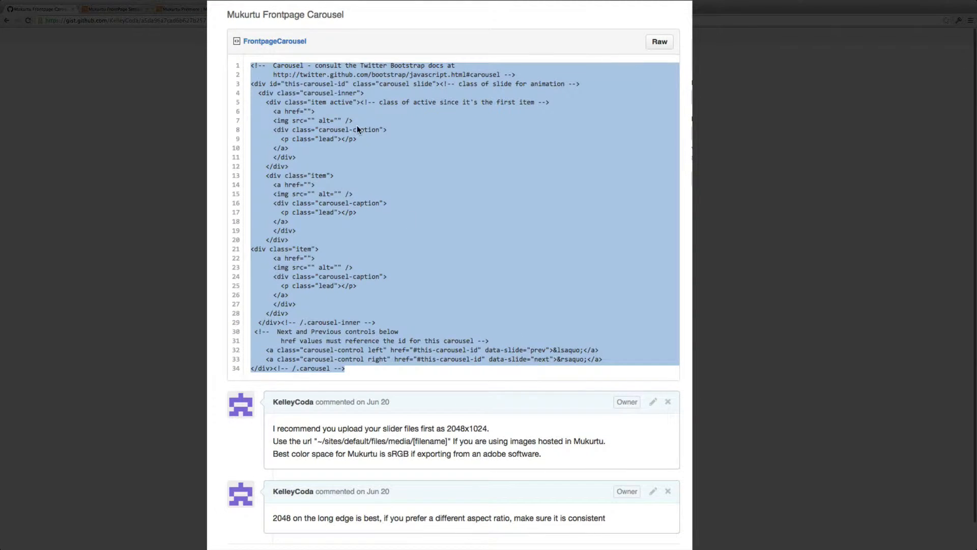
pyautogui.click(293, 109)
pyautogui.moveTo(315, 108); pyautogui.dragTo(299, 135)
pyautogui.click(268, 91)
pyautogui.scroll(-1, 265, 89)
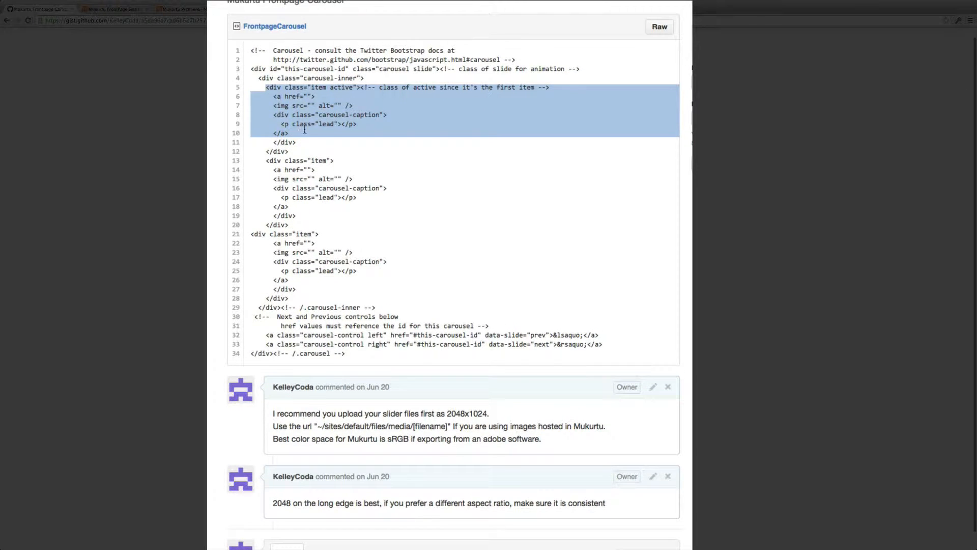
pyautogui.click(302, 142)
pyautogui.scroll(1, 301, 143)
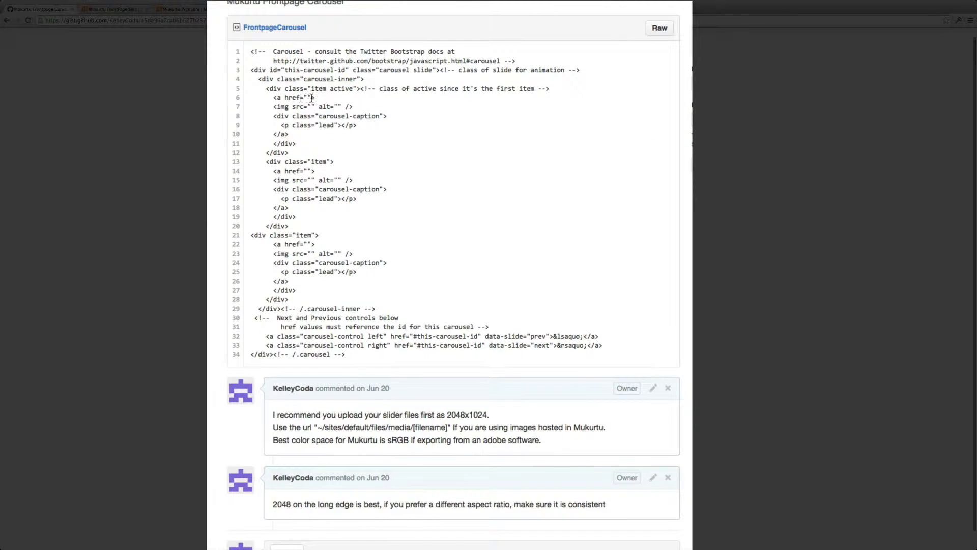
pyautogui.scroll(-1, 313, 100)
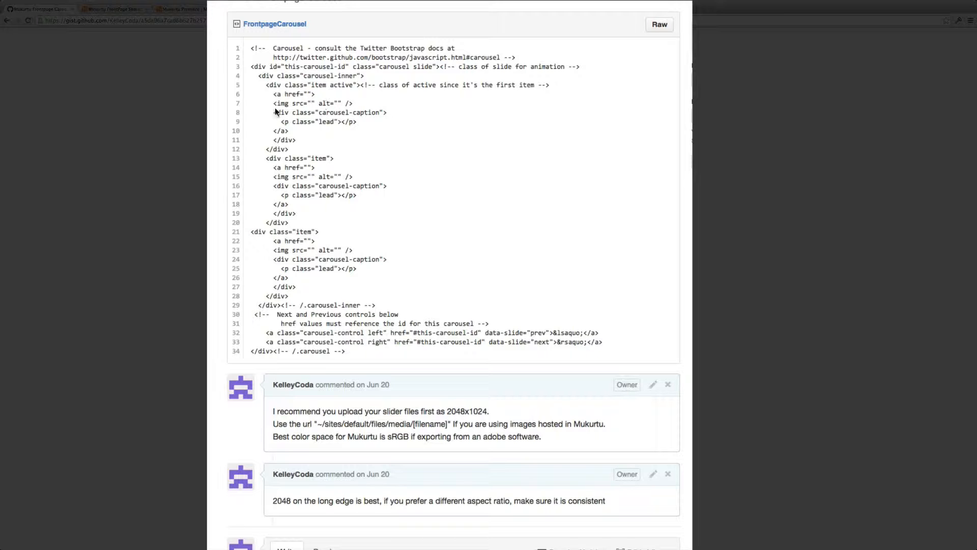
pyautogui.moveTo(277, 112); pyautogui.dragTo(365, 125)
pyautogui.click(323, 122)
pyautogui.moveTo(274, 113); pyautogui.dragTo(388, 113)
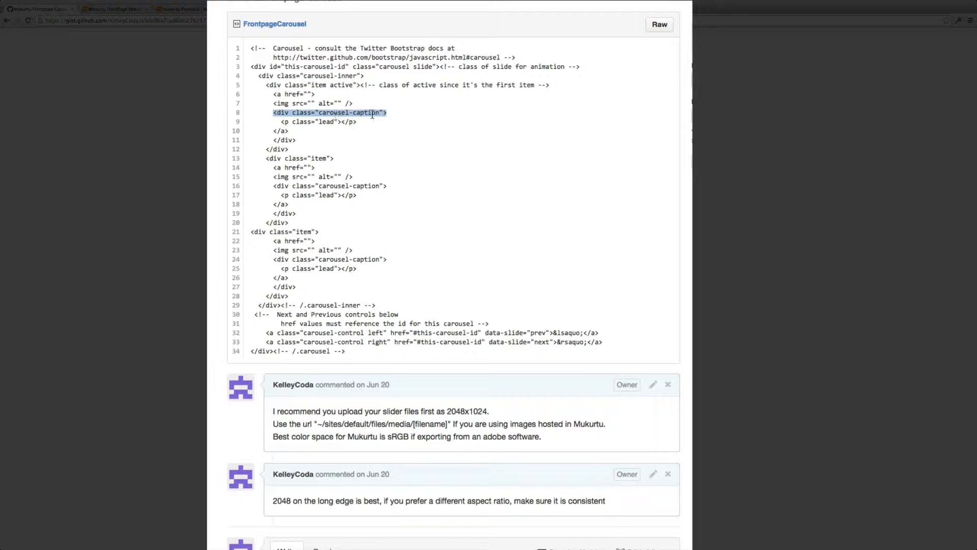
pyautogui.click(372, 115)
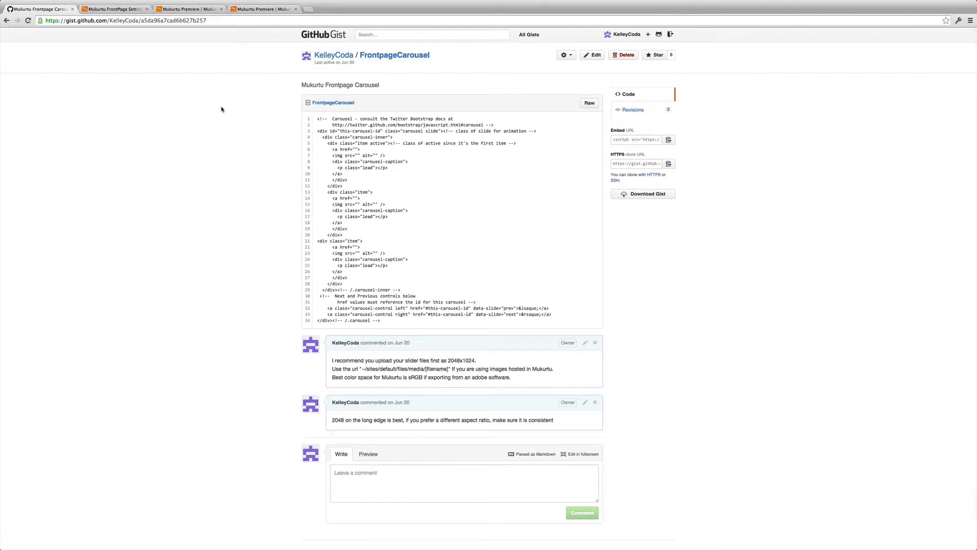
# Step: Copy the entire FrontpageCarousel code from the gist
pyautogui.moveTo(317, 119); pyautogui.dragTo(460, 323)
pyautogui.scroll(1, 443, 315)
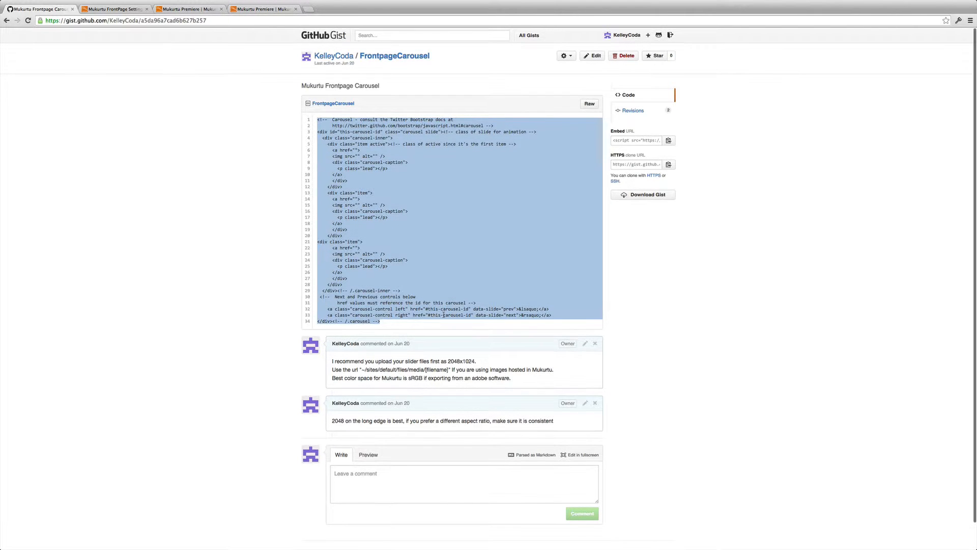
pyautogui.click(213, 59)
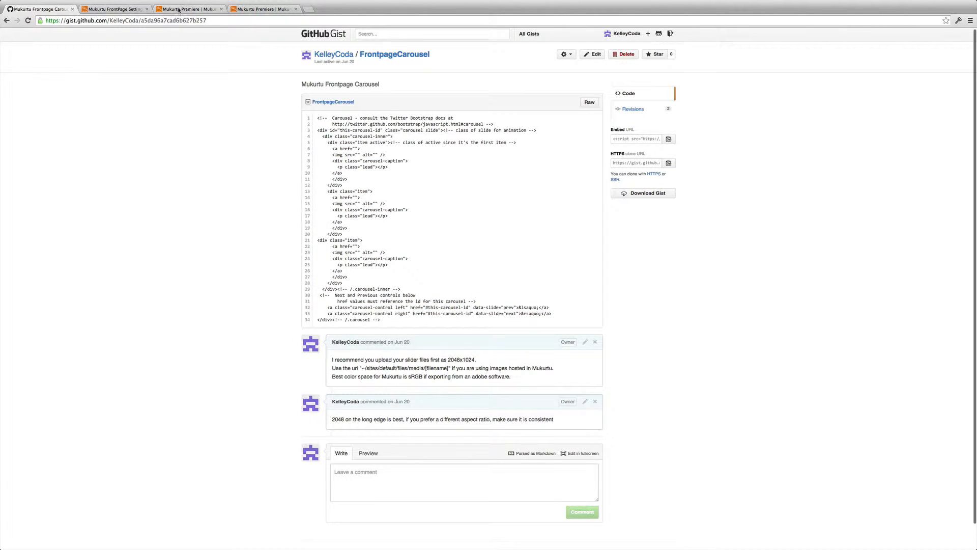
# Step: Paste the carousel code into the first section's Markup field on the FrontPage Settings page
pyautogui.click(179, 9)
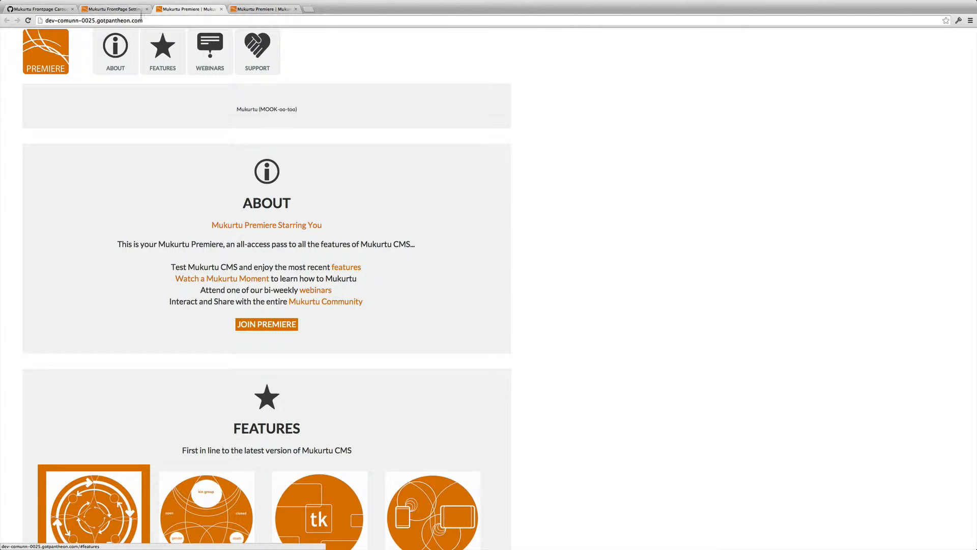
pyautogui.click(121, 10)
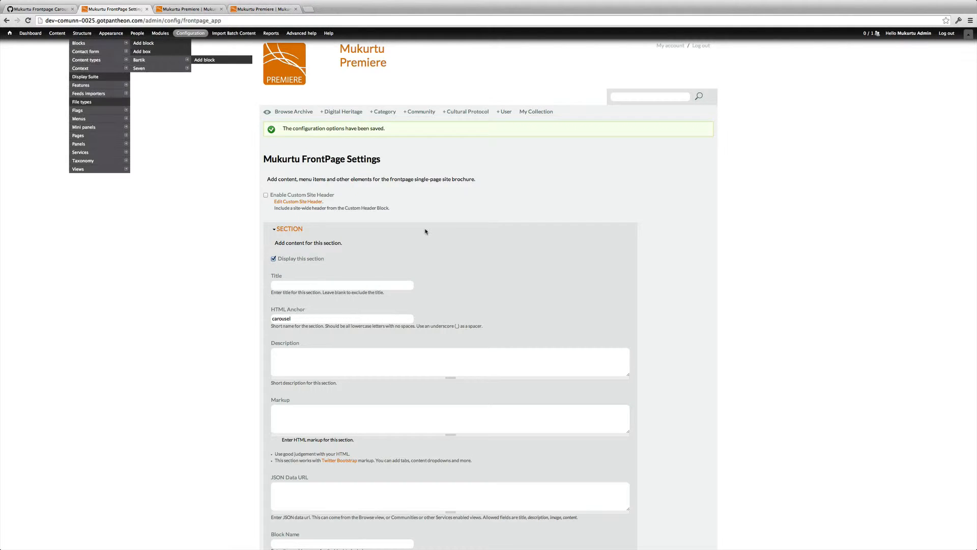
pyautogui.scroll(-4, 425, 230)
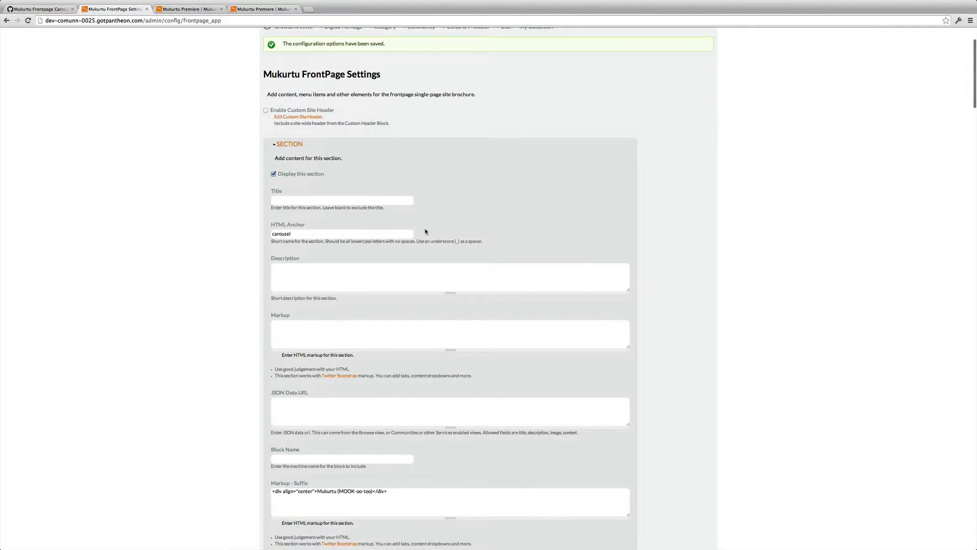
pyautogui.scroll(-3, 524, 216)
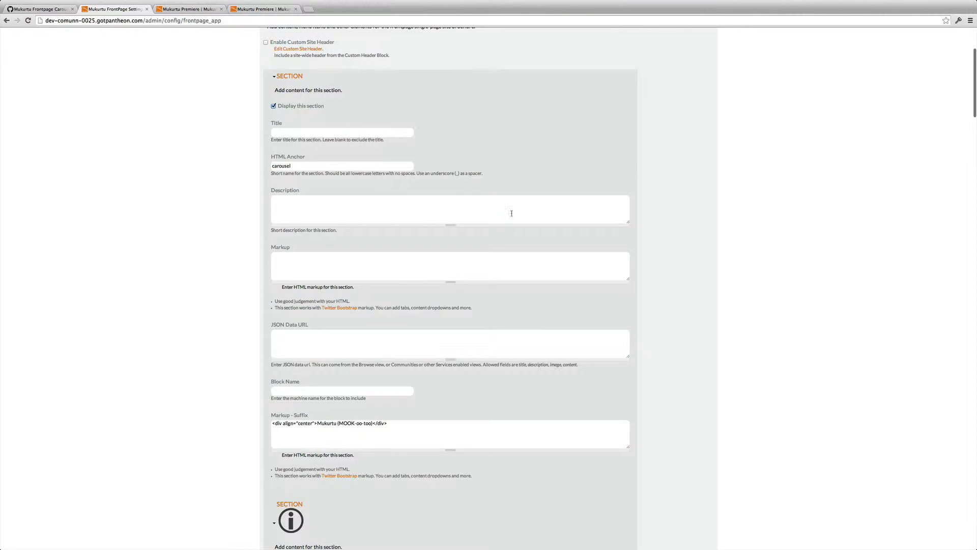
pyautogui.click(326, 165)
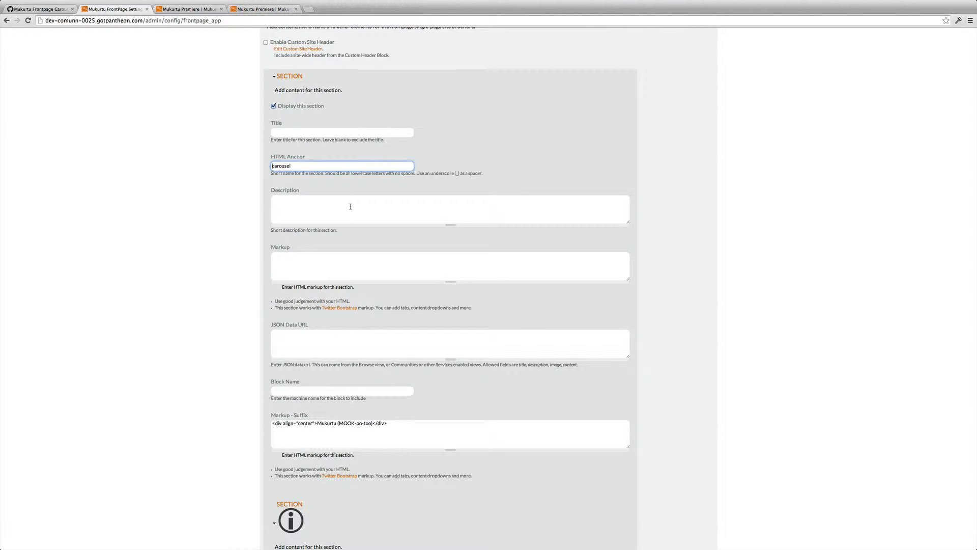
pyautogui.scroll(-1, 365, 230)
pyautogui.click(368, 261)
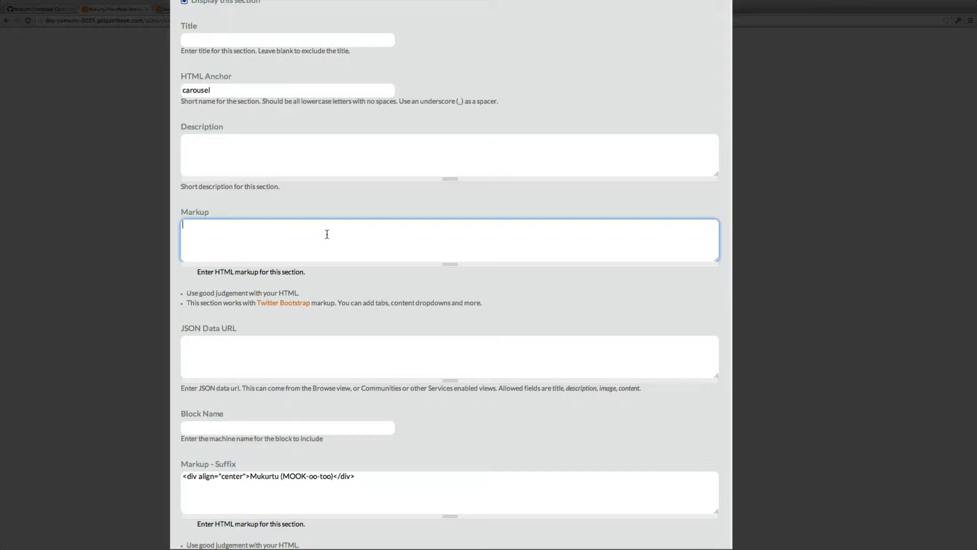
pyautogui.hotkey('ctrl', 'v')
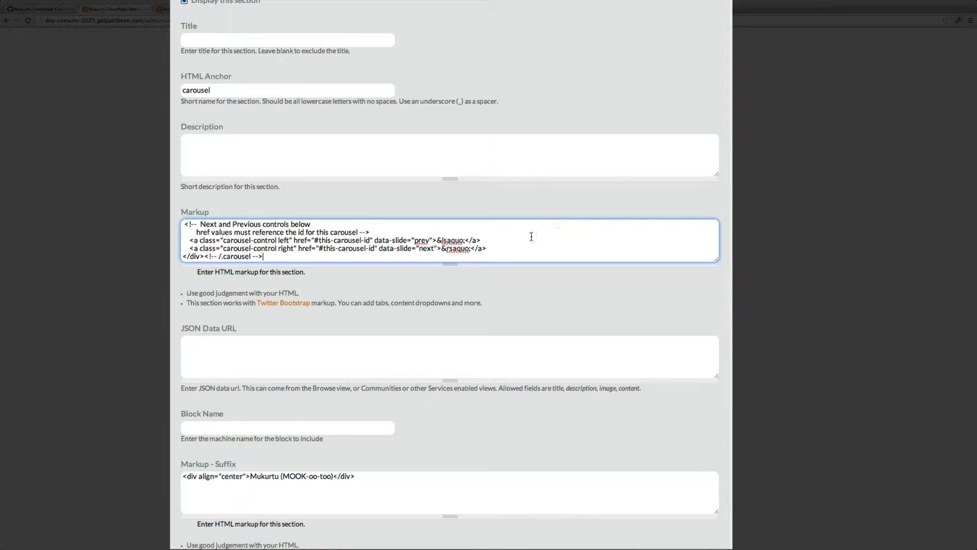
# Step: Enlarge the Markup field and rename the carousel div's id to frontpage_demo
pyautogui.moveTo(454, 264); pyautogui.dragTo(450, 548)
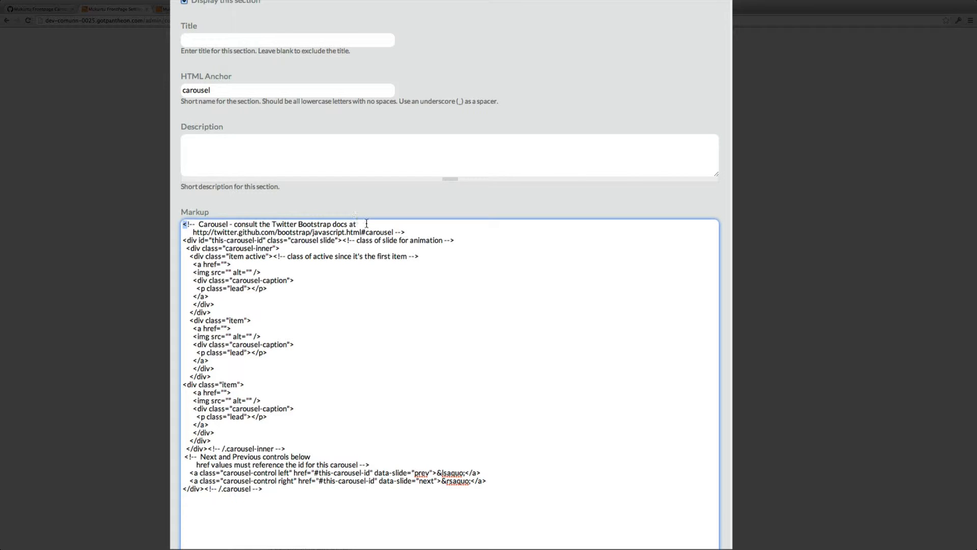
pyautogui.moveTo(187, 225); pyautogui.dragTo(405, 232)
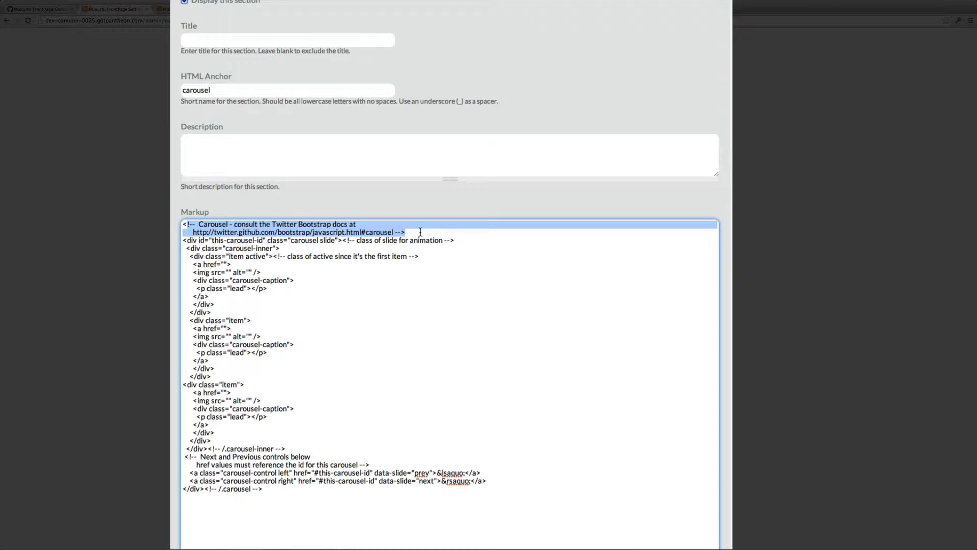
pyautogui.click(390, 233)
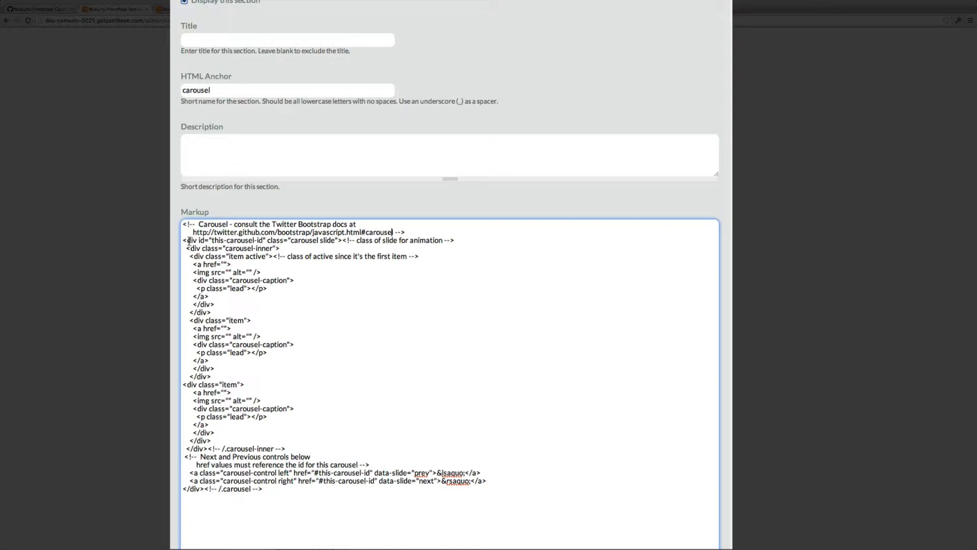
pyautogui.moveTo(189, 240); pyautogui.dragTo(295, 242)
pyautogui.click(256, 242)
pyautogui.moveTo(213, 241); pyautogui.dragTo(262, 240)
pyautogui.click(262, 240)
pyautogui.moveTo(262, 240); pyautogui.dragTo(213, 240)
pyautogui.write('frontpage_')
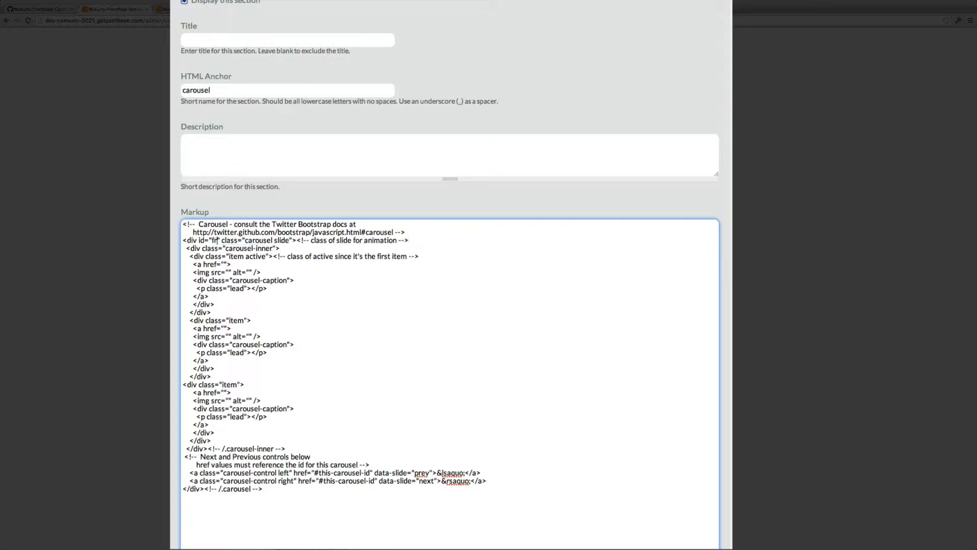
pyautogui.press('BackSpace')
pyautogui.write('demo')
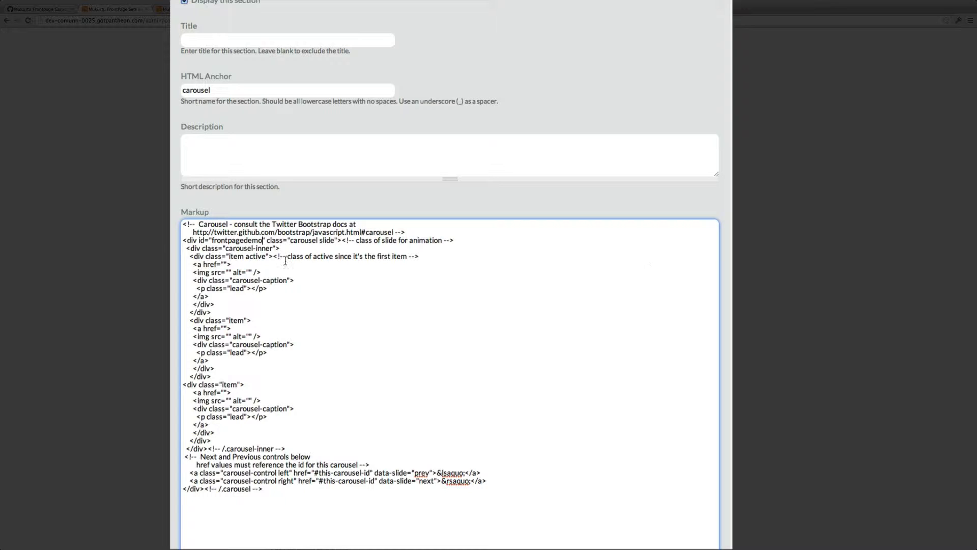
pyautogui.click(244, 241)
pyautogui.write('_')
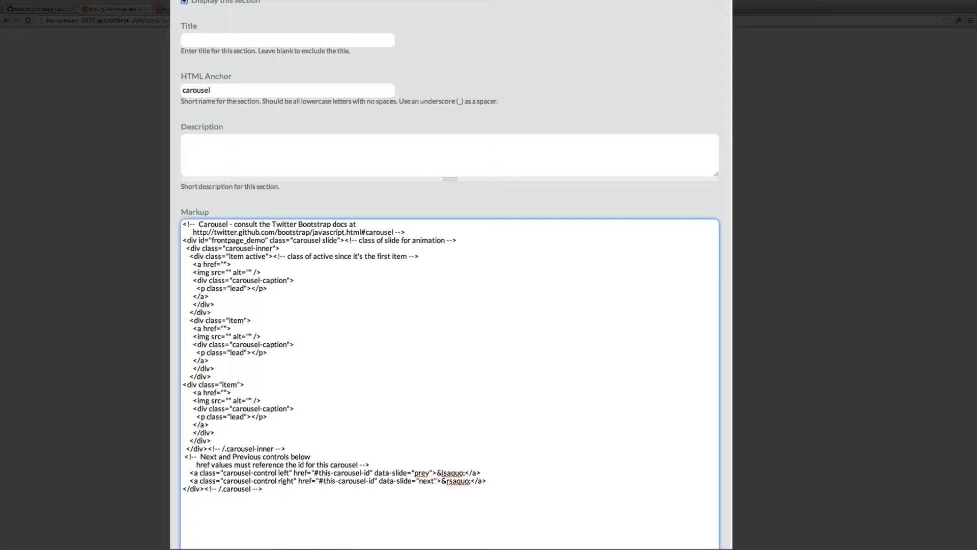
# Step: Replace this-carousel-id in the previous and next controls' href values with frontpage_demo
pyautogui.click(213, 240)
pyautogui.moveTo(212, 240); pyautogui.dragTo(268, 240)
pyautogui.press('super+c')
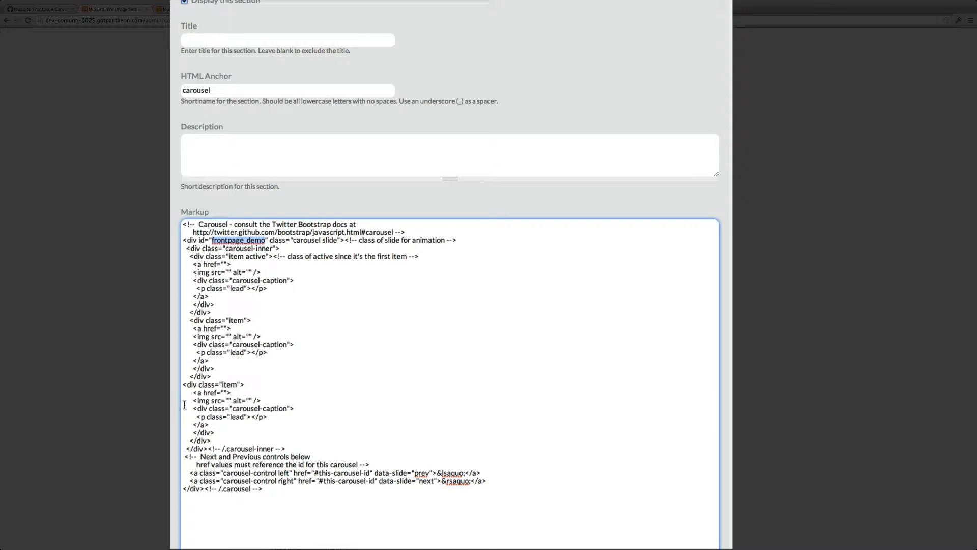
pyautogui.click(194, 460)
pyautogui.moveTo(195, 460); pyautogui.dragTo(298, 465)
pyautogui.click(237, 474)
pyautogui.click(319, 472)
pyautogui.moveTo(320, 473); pyautogui.dragTo(351, 472)
pyautogui.moveTo(318, 472); pyautogui.dragTo(369, 472)
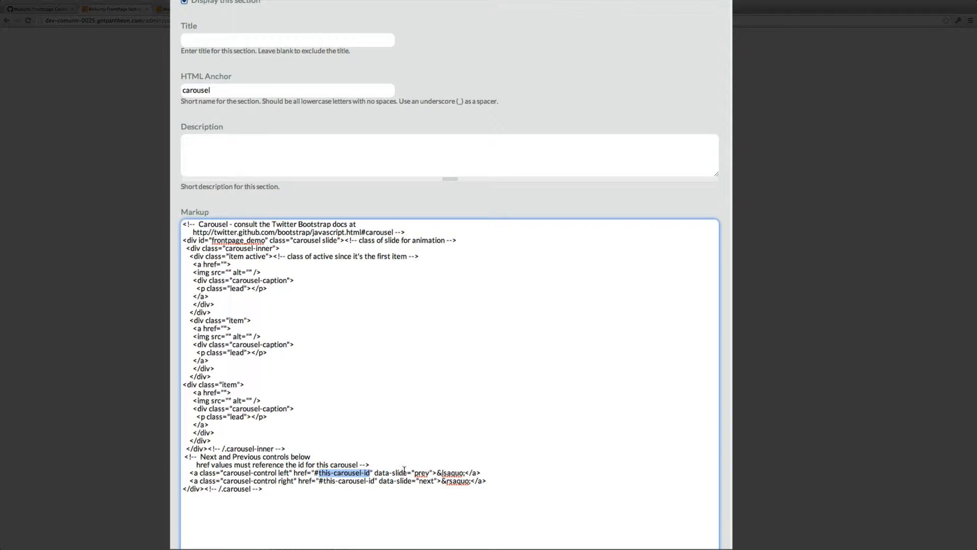
pyautogui.press('super+v')
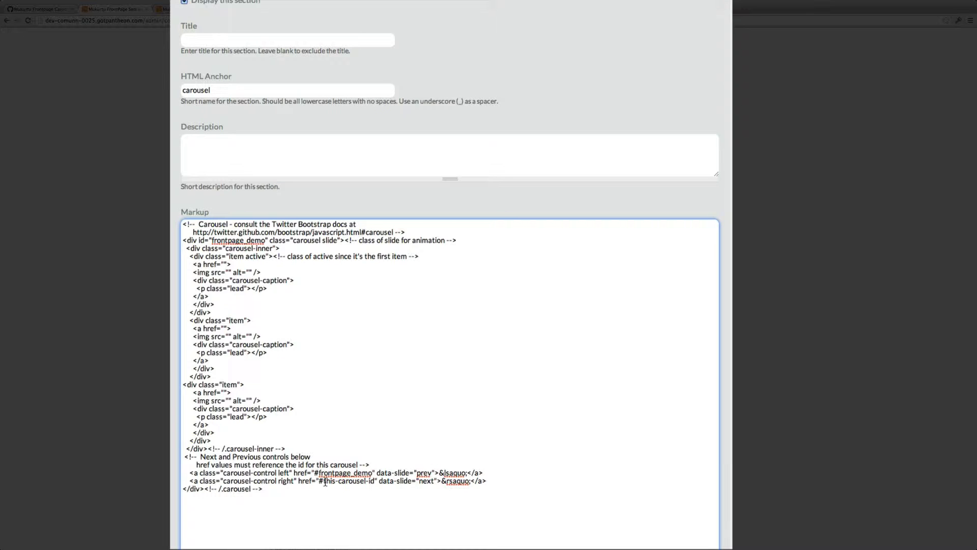
pyautogui.moveTo(324, 481); pyautogui.dragTo(376, 481)
pyautogui.press('super+v')
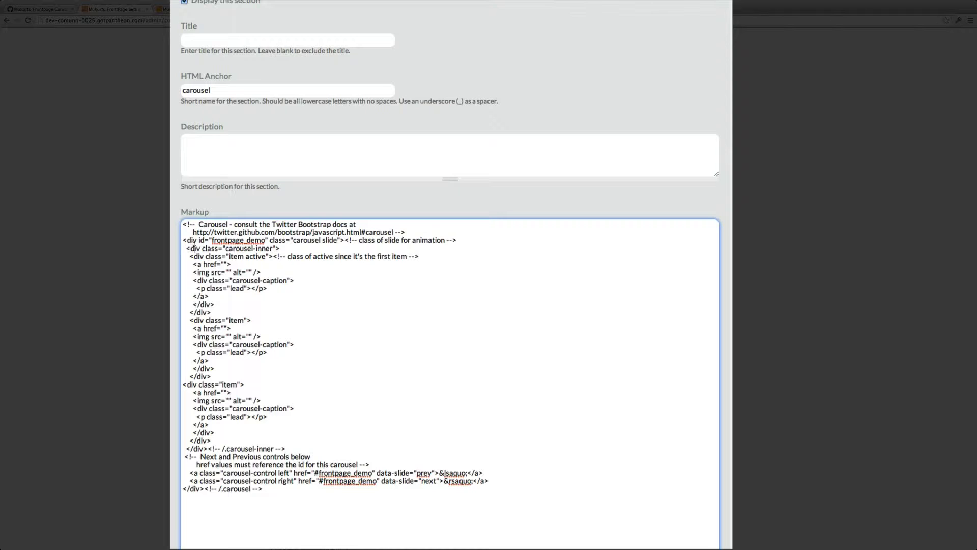
# Step: Set the first carousel item's link href to #
pyautogui.click(194, 257)
pyautogui.moveTo(193, 312); pyautogui.dragTo(232, 312)
pyautogui.click(251, 265)
pyautogui.press('Left')
pyautogui.press('Left')
pyautogui.write('#')
pyautogui.scroll(-1, 450, 306)
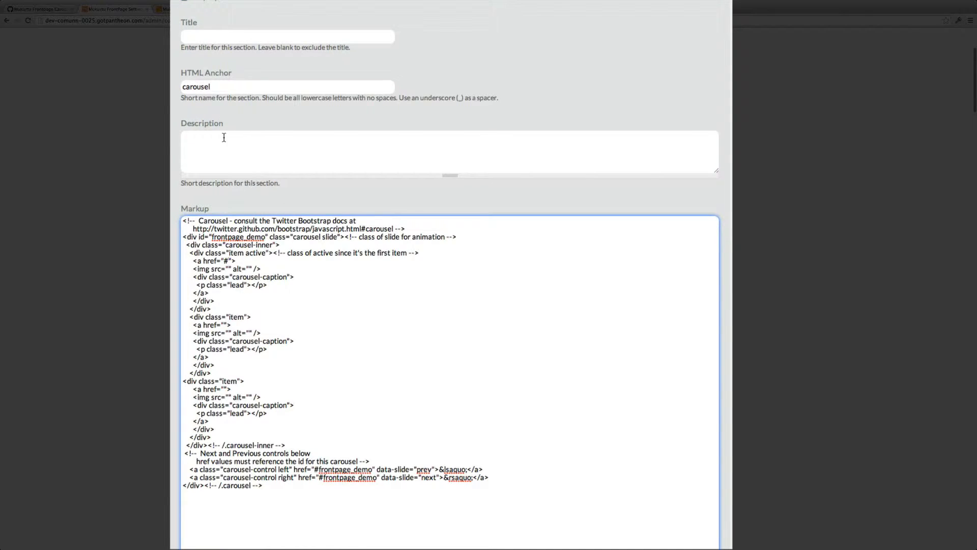
# Step: Compare the HTML Anchor values of the carousel section and the About section
pyautogui.click(219, 85)
pyautogui.moveTo(220, 85); pyautogui.dragTo(173, 80)
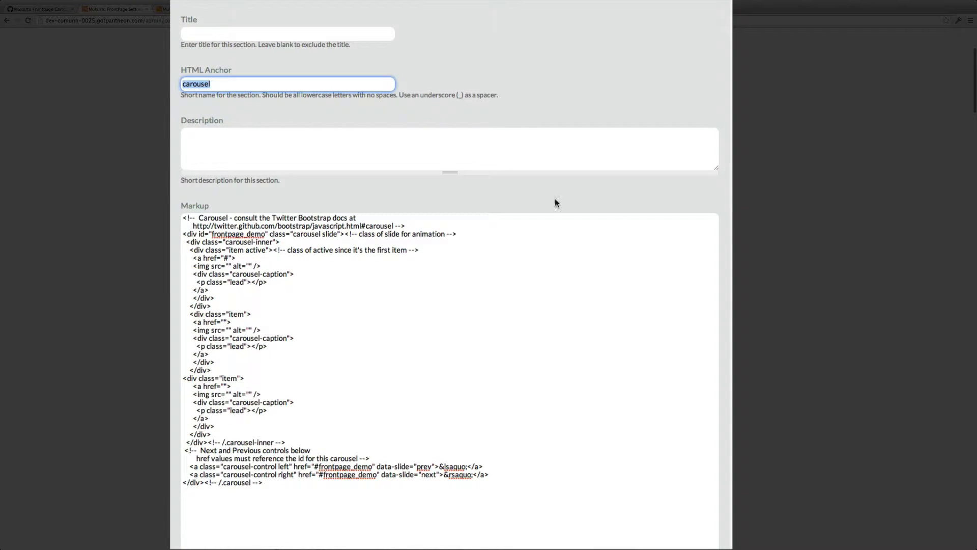
pyautogui.click(758, 285)
pyautogui.scroll(-15, 449, 275)
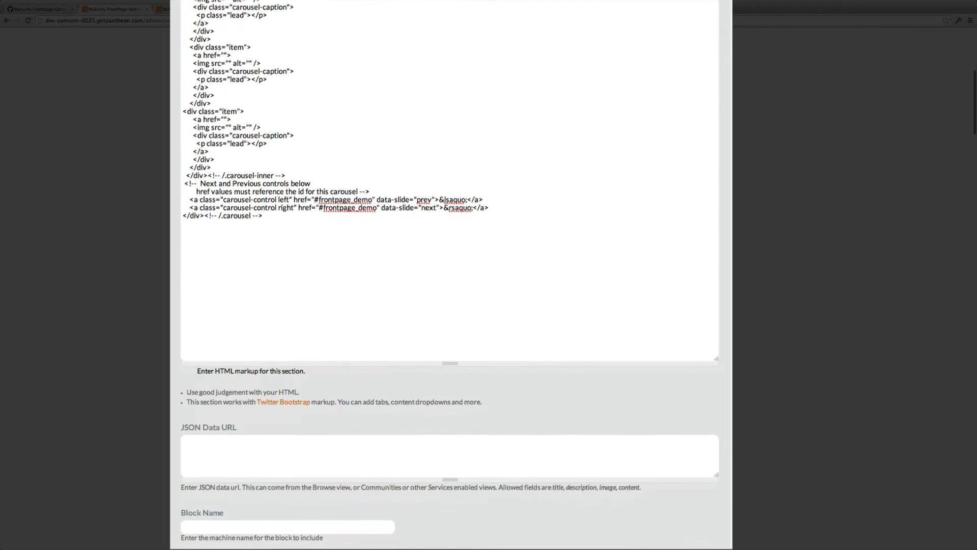
pyautogui.scroll(-4, 209, 285)
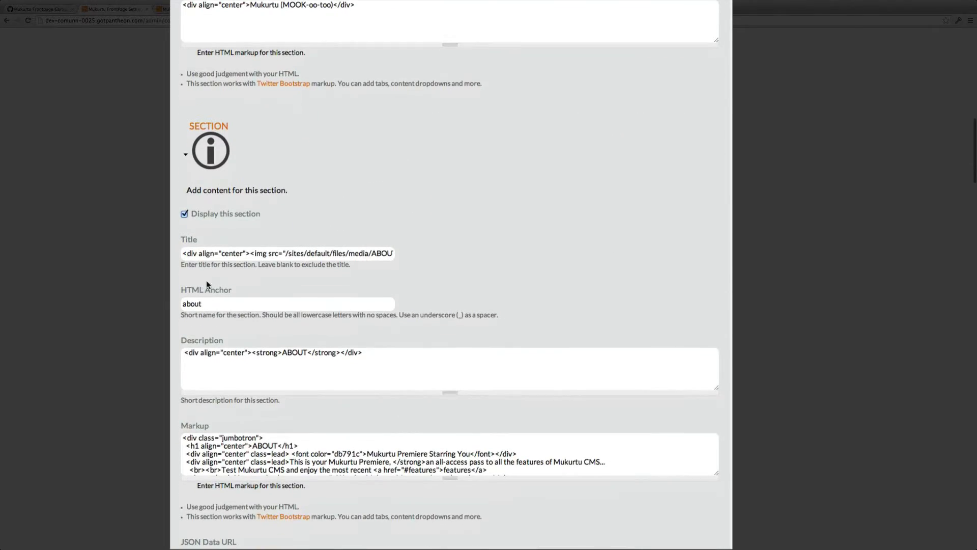
pyautogui.click(180, 303)
pyautogui.doubleClick(180, 303)
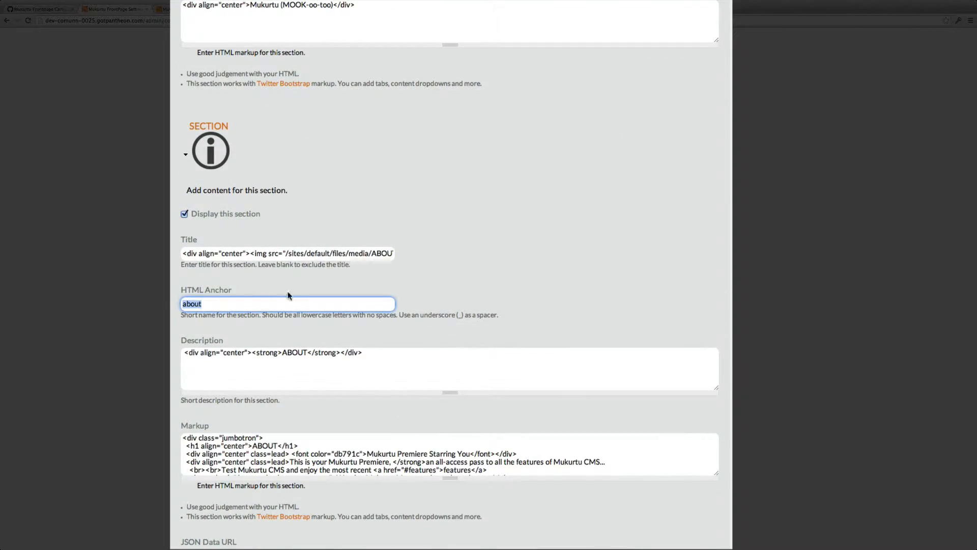
pyautogui.scroll(-15, 434, 273)
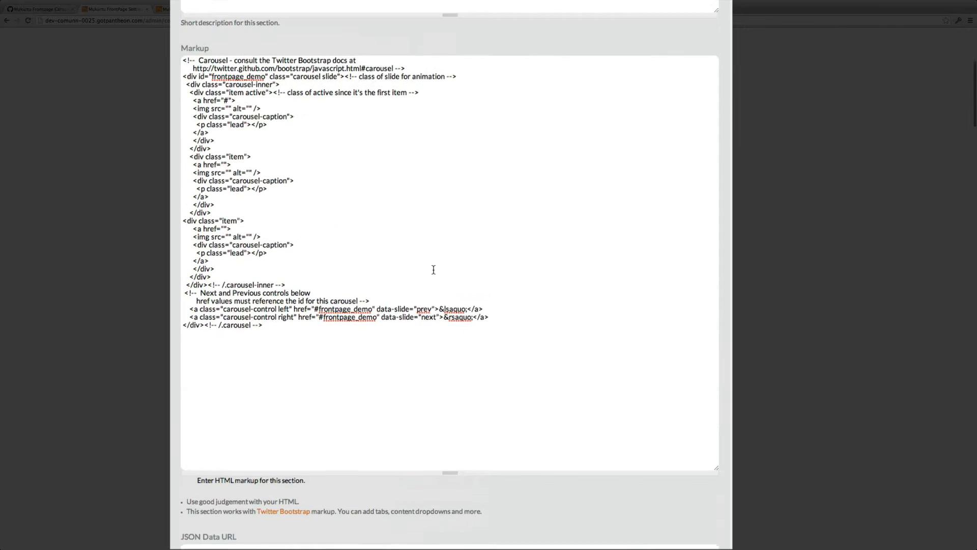
pyautogui.scroll(2, 493, 271)
pyautogui.click(228, 191)
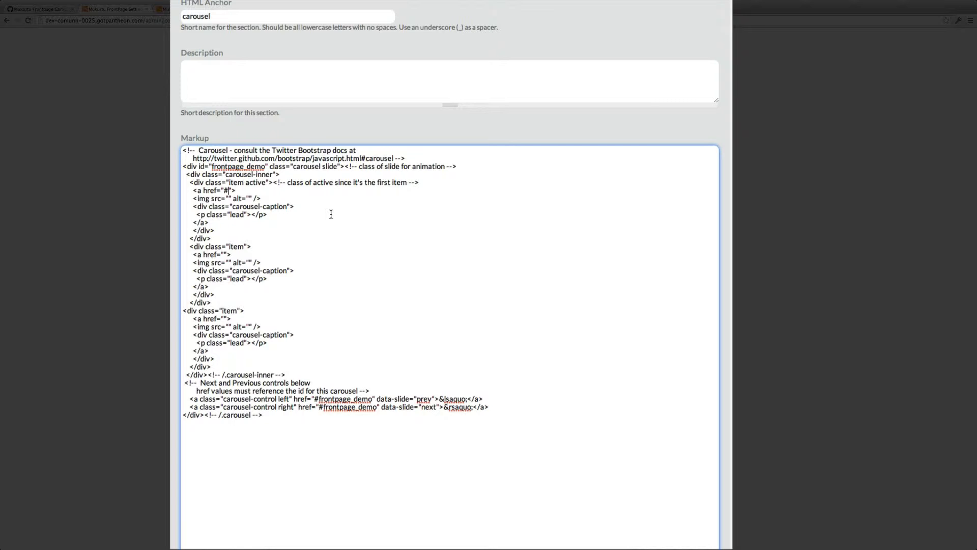
# Step: Set the first carousel item's link href to #about
pyautogui.write('about')
pyautogui.scroll(-1, 205, 186)
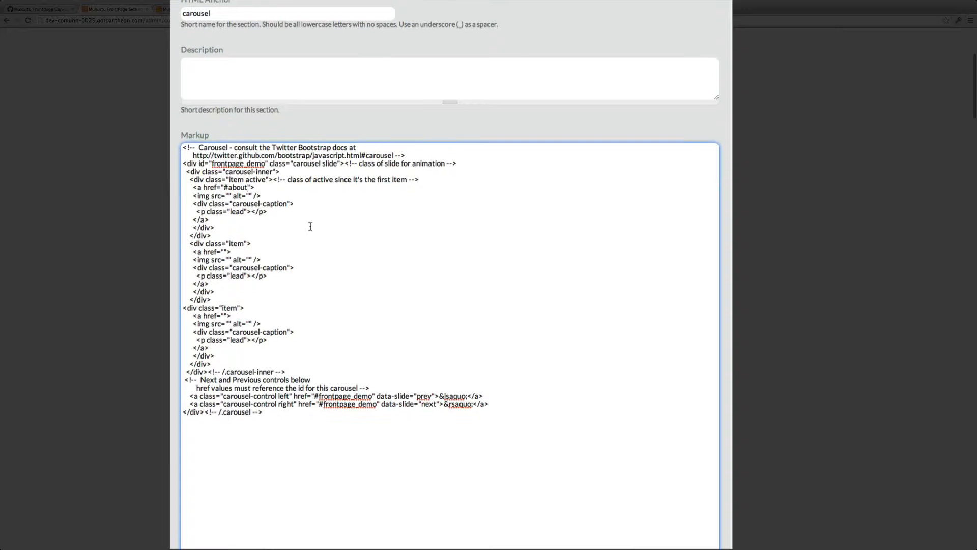
pyautogui.click(205, 184)
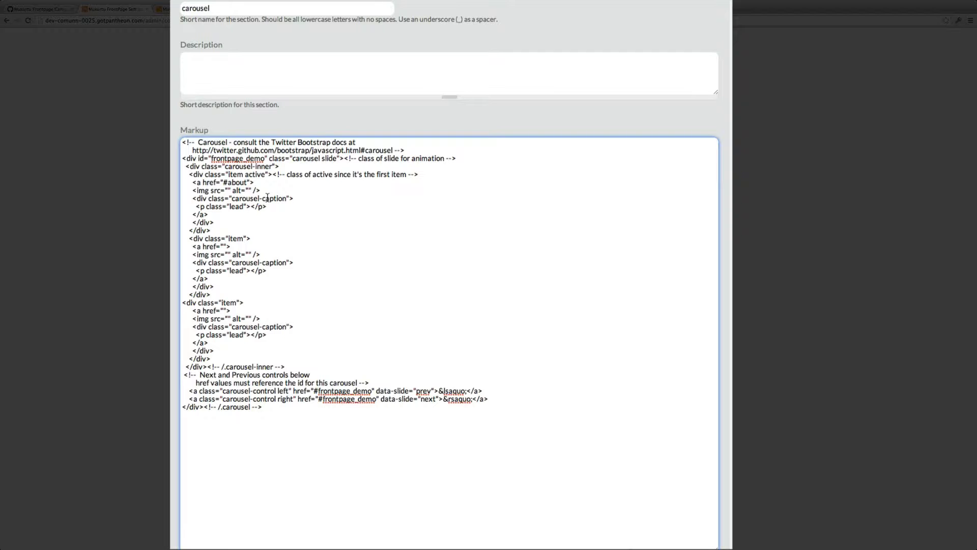
pyautogui.click(228, 190)
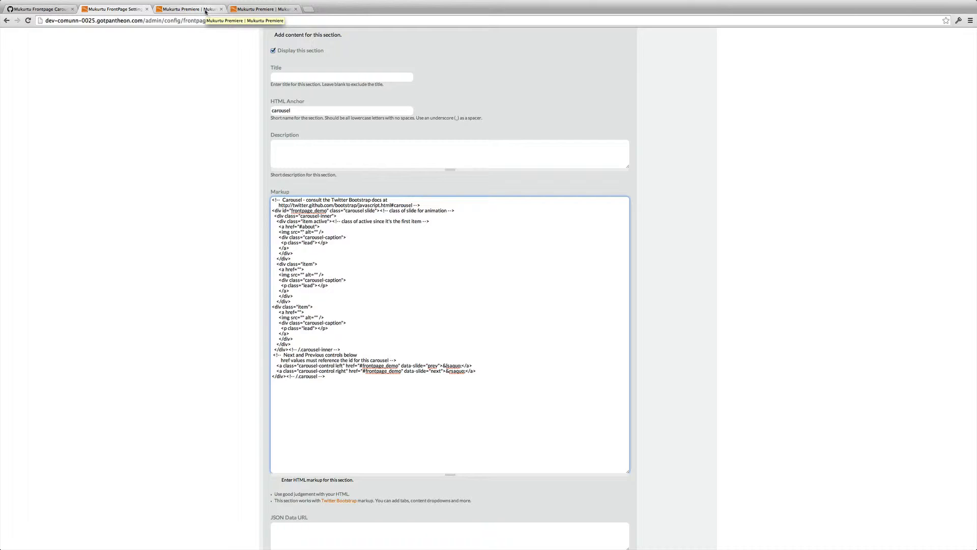
# Step: Open the site's /browse page in the frontpage tab
pyautogui.click(208, 11)
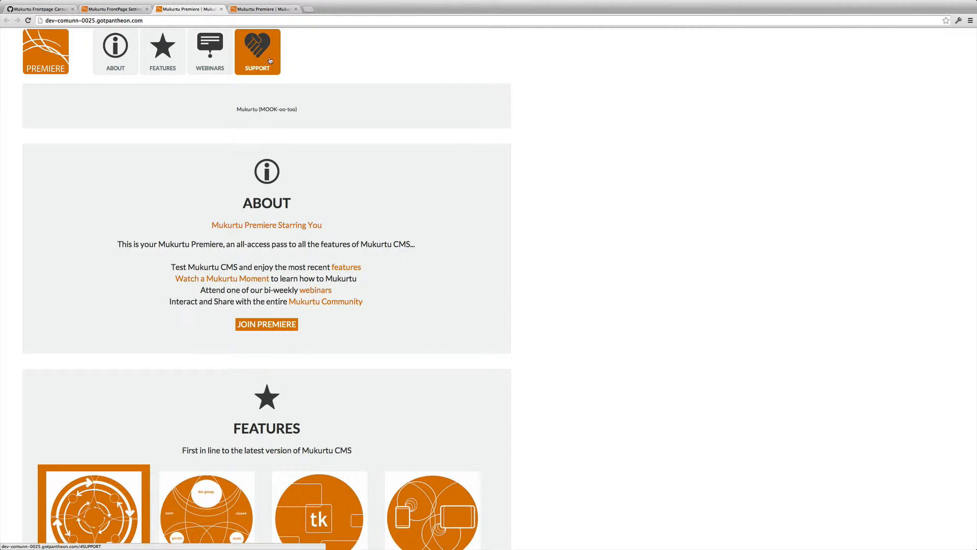
pyautogui.click(155, 21)
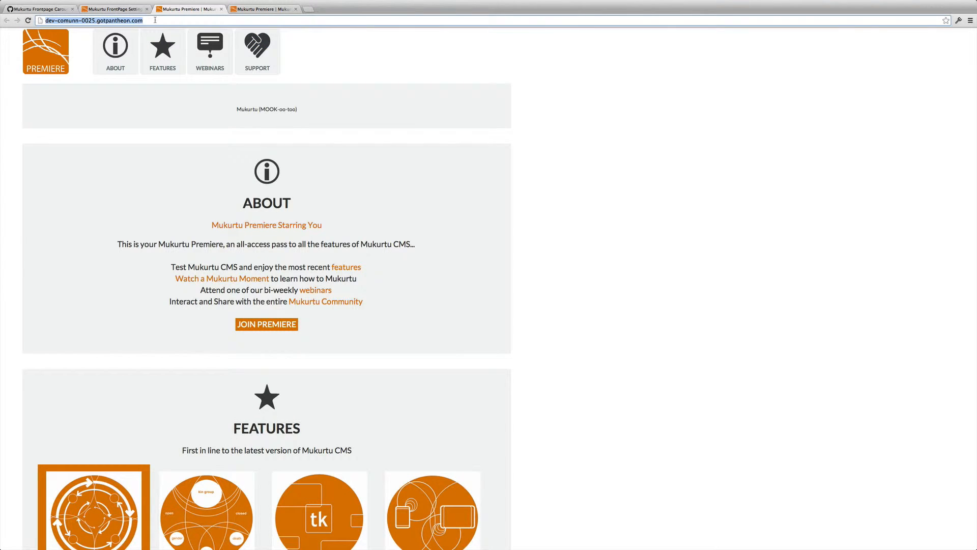
pyautogui.click(155, 21)
pyautogui.write('/browse')
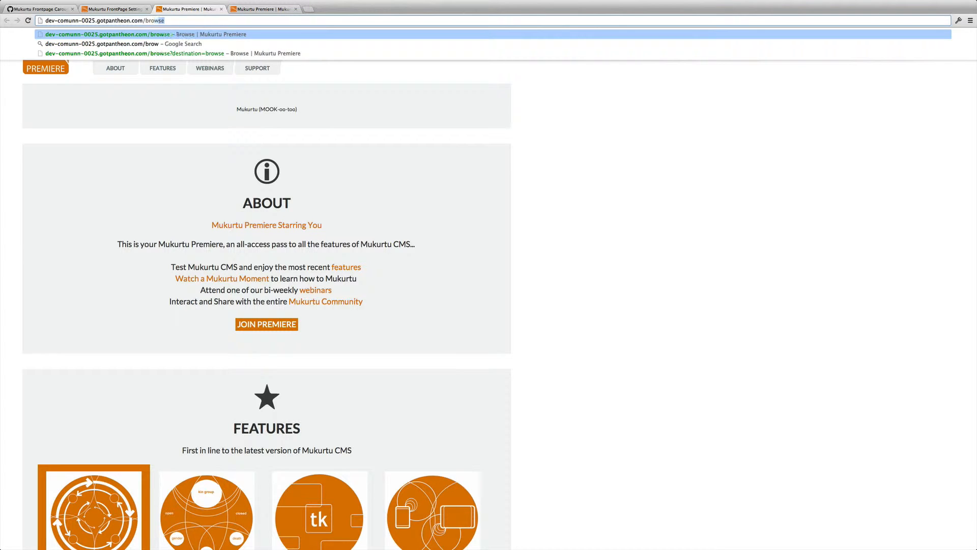
pyautogui.press('Return')
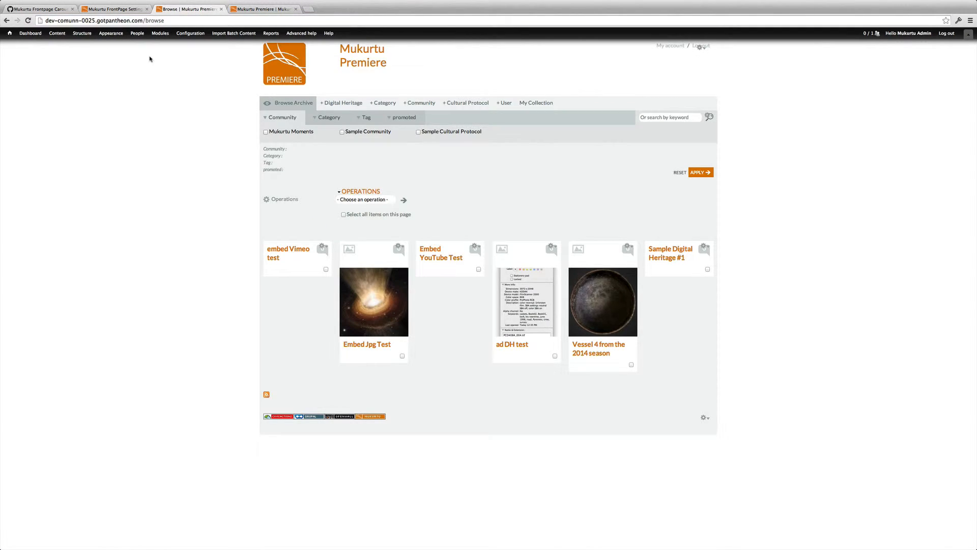
# Step: Open Add Media from the Dashboard and start adding files to upload
pyautogui.click(28, 34)
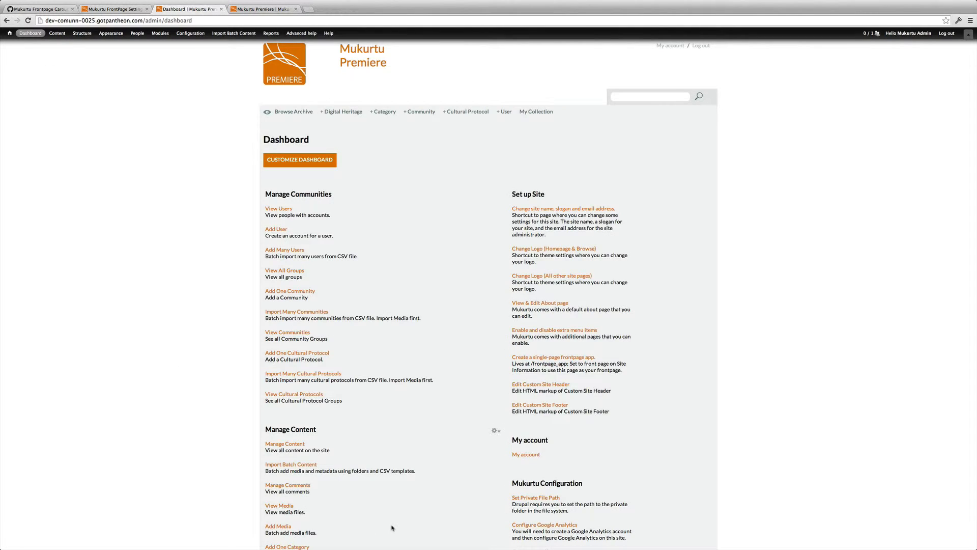
pyautogui.scroll(-1, 392, 525)
pyautogui.scroll(-5, 392, 527)
pyautogui.click(282, 284)
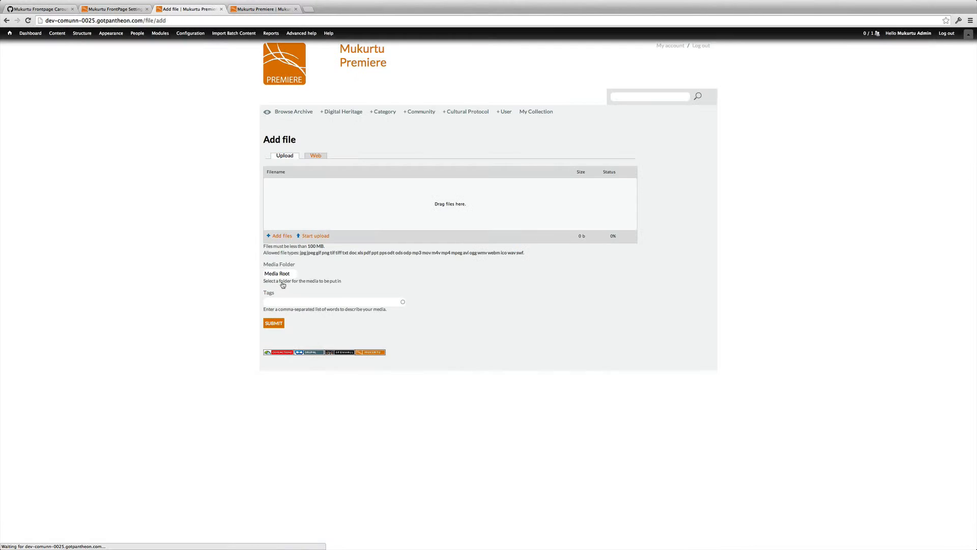
pyautogui.click(285, 236)
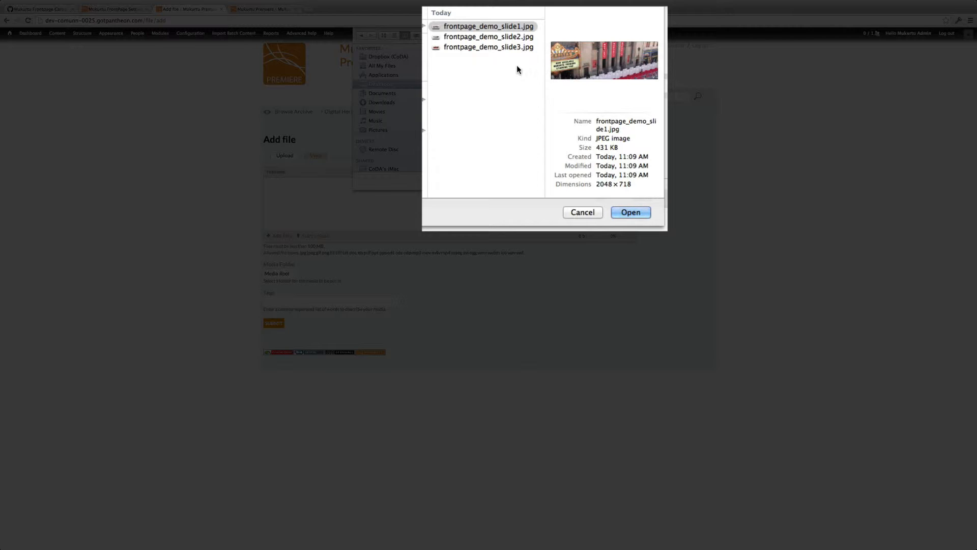
# Step: Select frontpage_demo_slide1.jpg, frontpage_demo_slide2.jpg and frontpage_demo_slide3.jpg and open them for upload
pyautogui.click(498, 39)
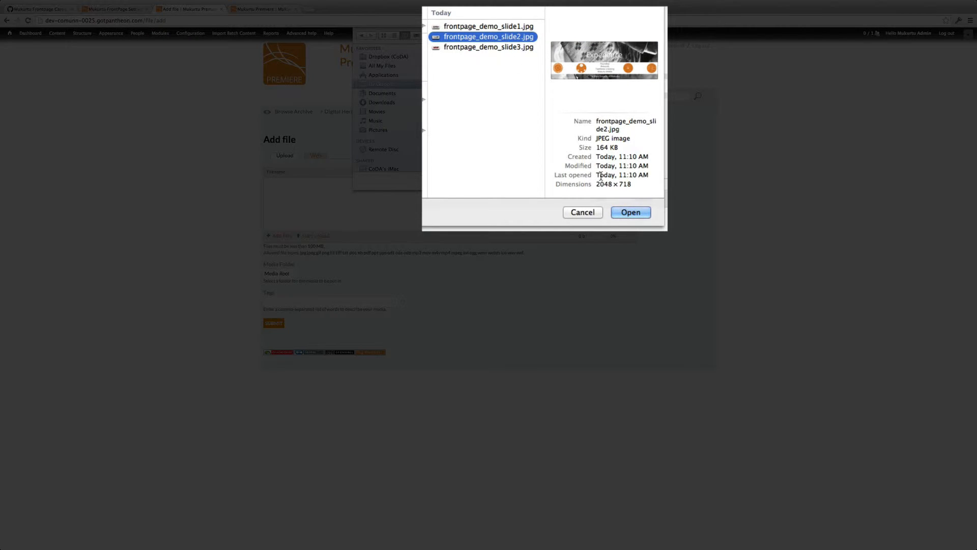
pyautogui.click(468, 46)
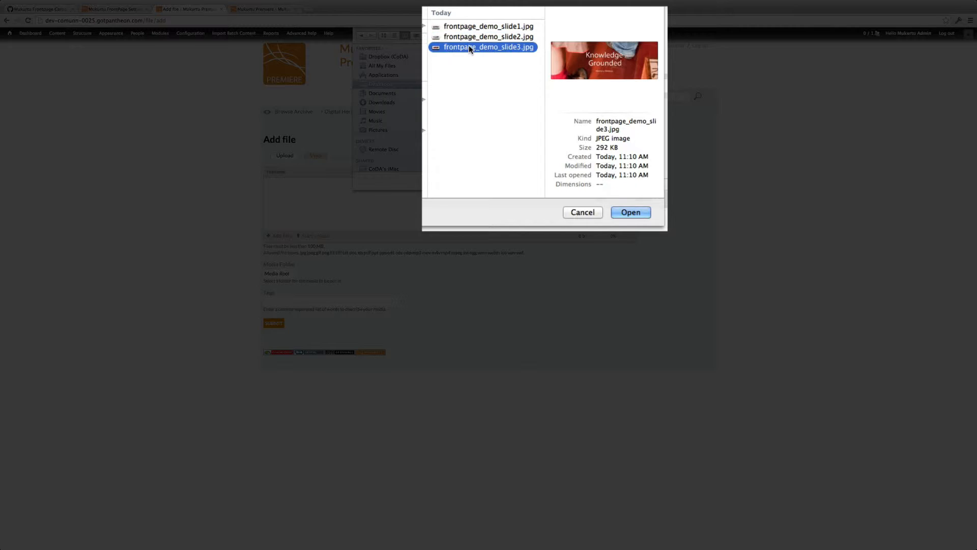
pyautogui.click(507, 27)
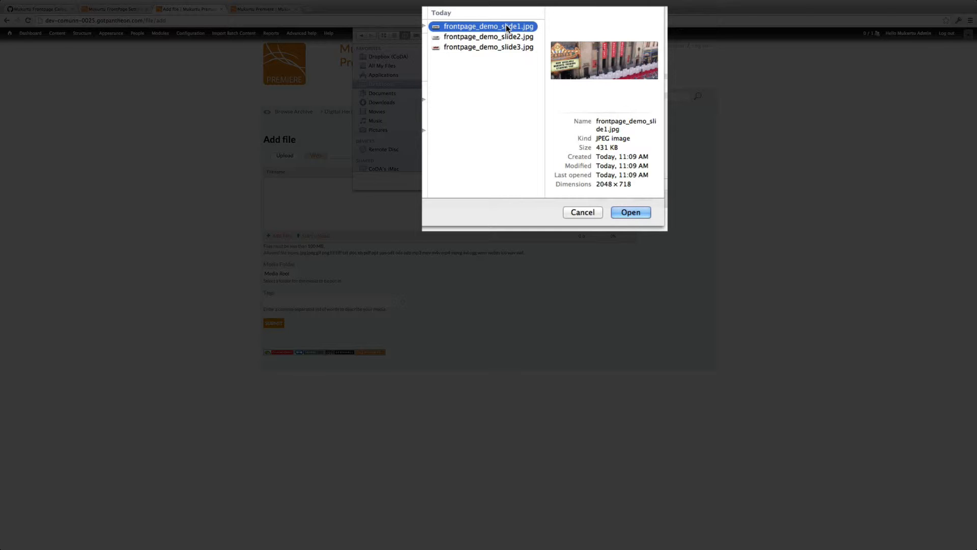
pyautogui.hotkey('shift', 'Down')
pyautogui.hotkey('shift', 'Down')
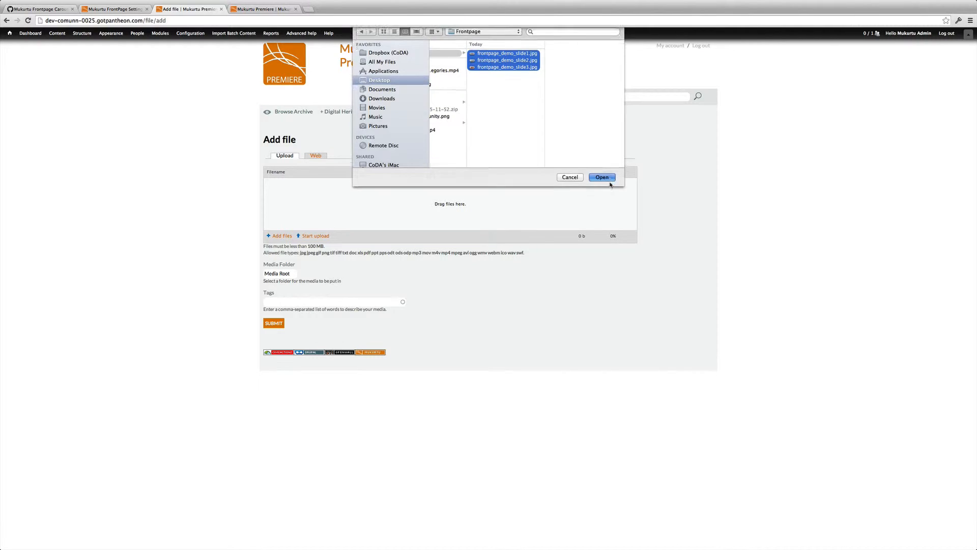
pyautogui.click(602, 177)
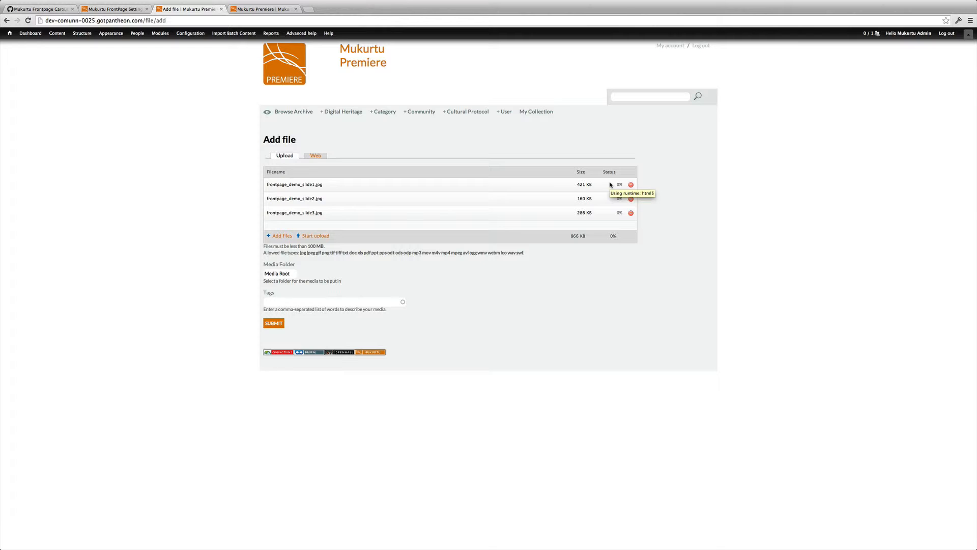
# Step: Upload the three slide images, submit them, and focus the first image's name field
pyautogui.click(317, 237)
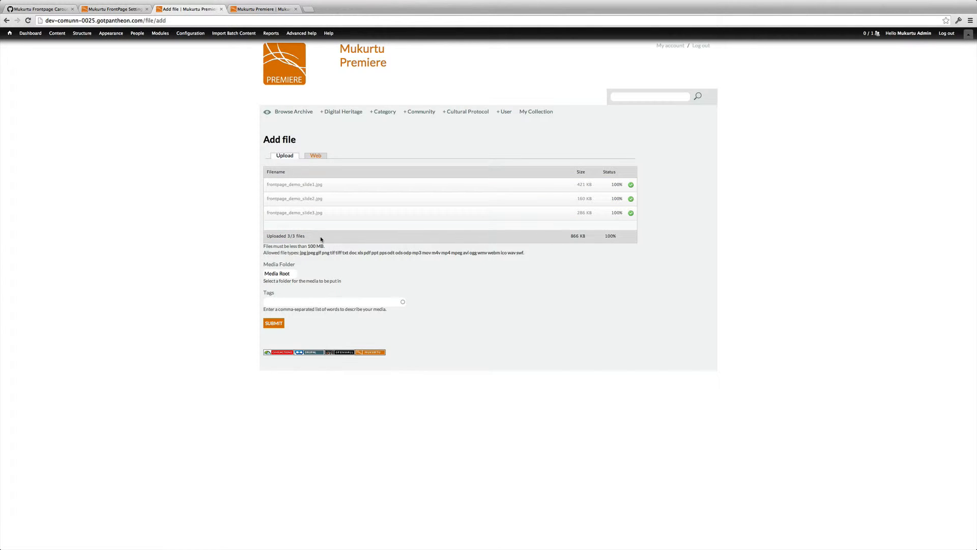
pyautogui.click(273, 323)
pyautogui.click(273, 324)
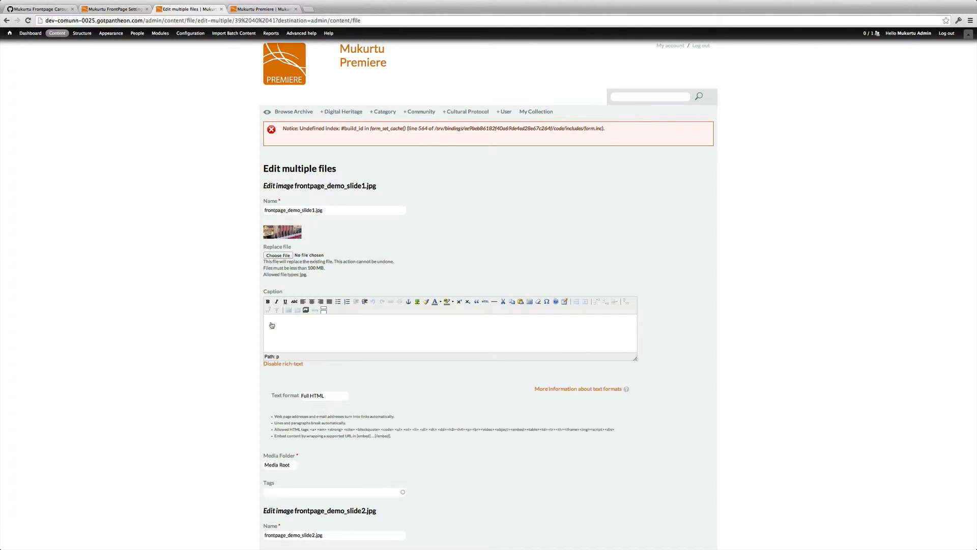
pyautogui.scroll(-5, 694, 229)
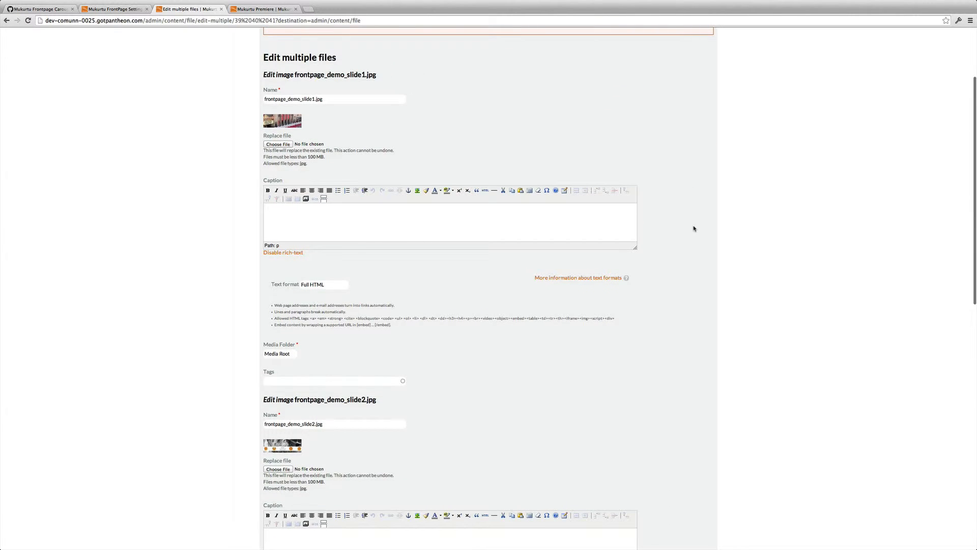
pyautogui.scroll(-2, 694, 228)
pyautogui.click(335, 67)
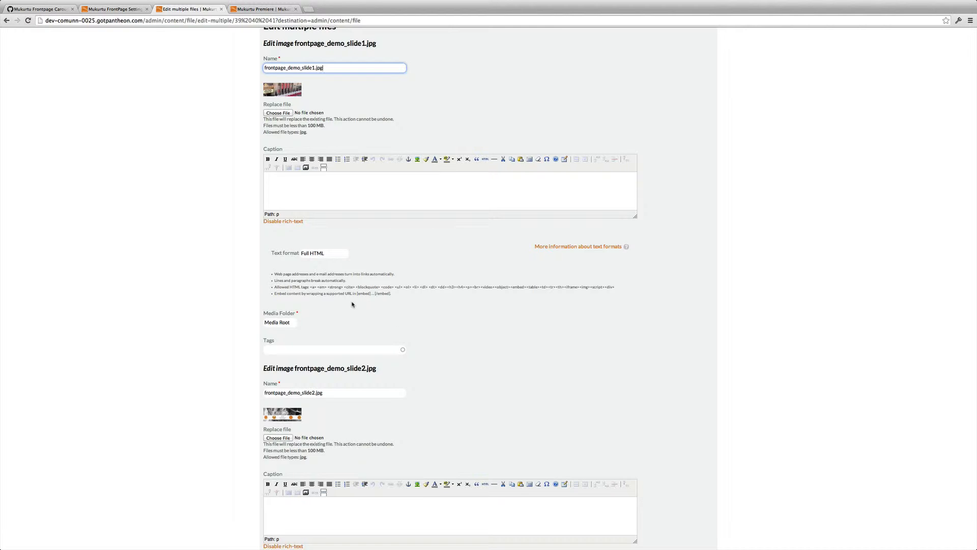
# Step: Copy the image path ~/sites/default/files/media/[filename] from the gist's comment
pyautogui.click(123, 11)
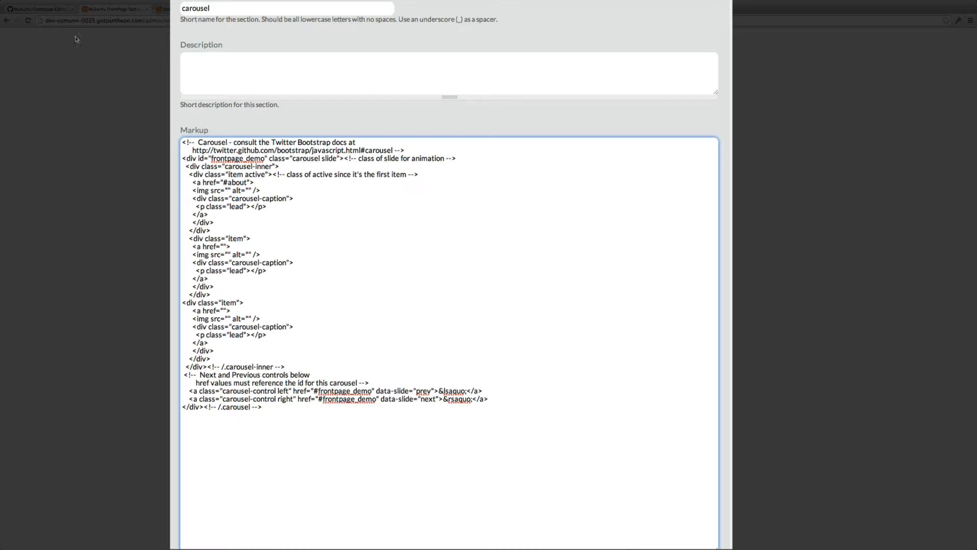
pyautogui.click(51, 9)
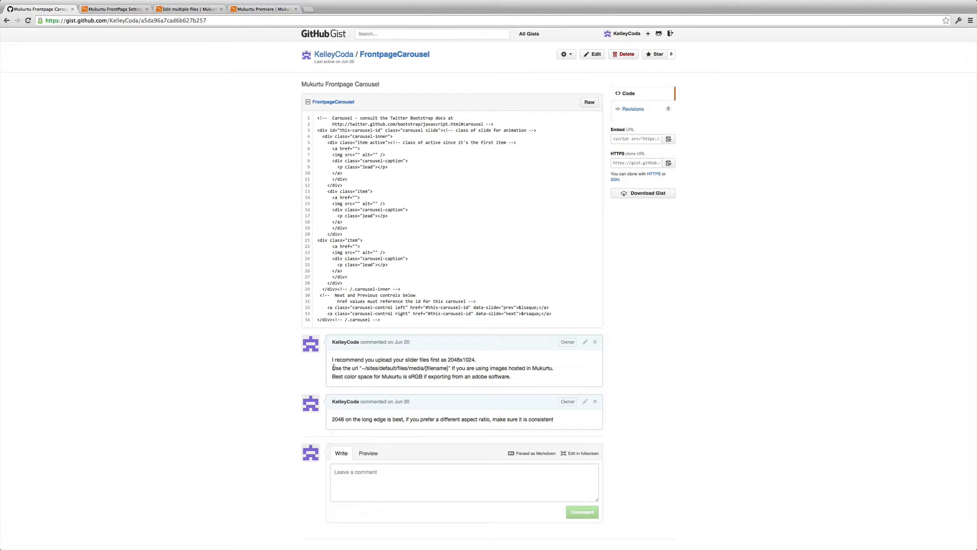
pyautogui.moveTo(334, 367); pyautogui.dragTo(448, 368)
pyautogui.hotkey('ctrl', 'c')
pyautogui.click(363, 368)
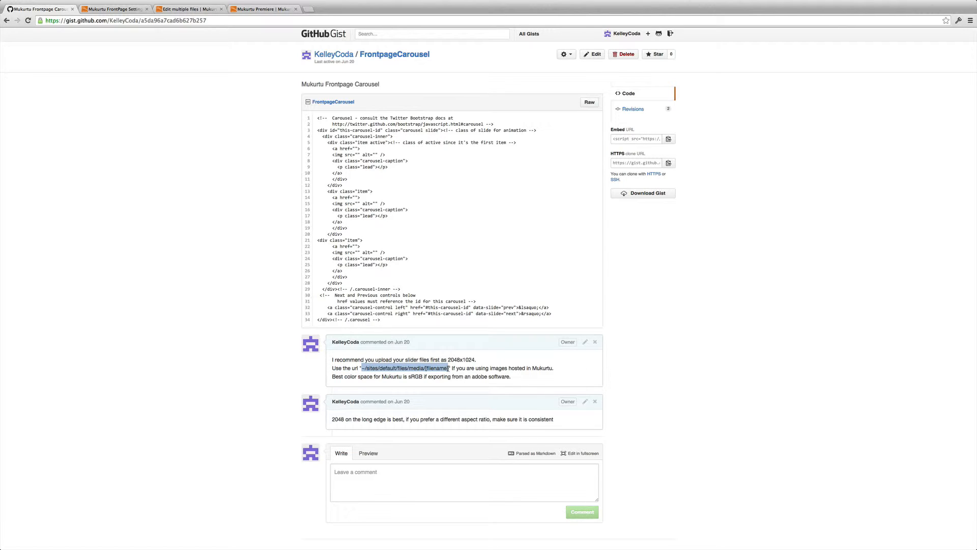
# Step: Paste the path into the first carousel item's img src and delete the [filename] placeholder
pyautogui.click(142, 4)
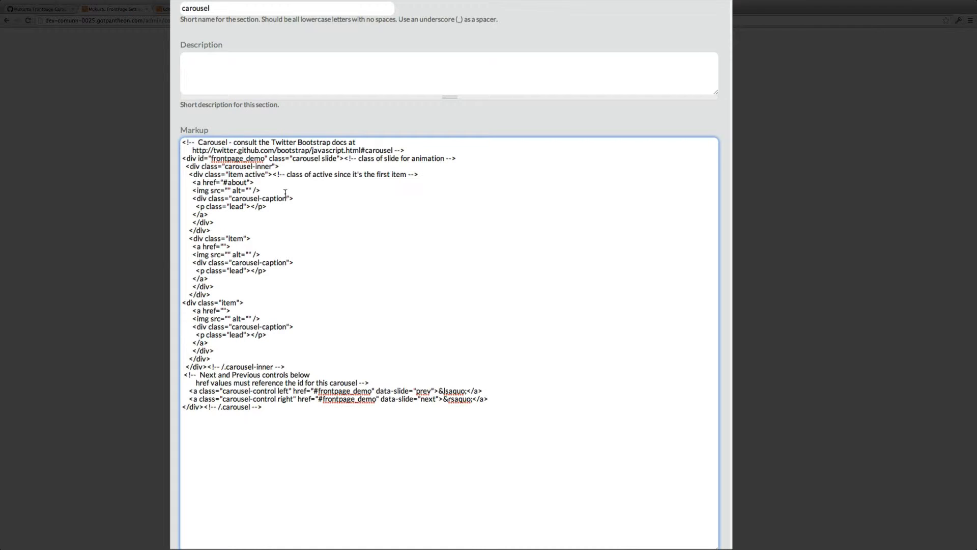
pyautogui.hotkey('ctrl', 'v')
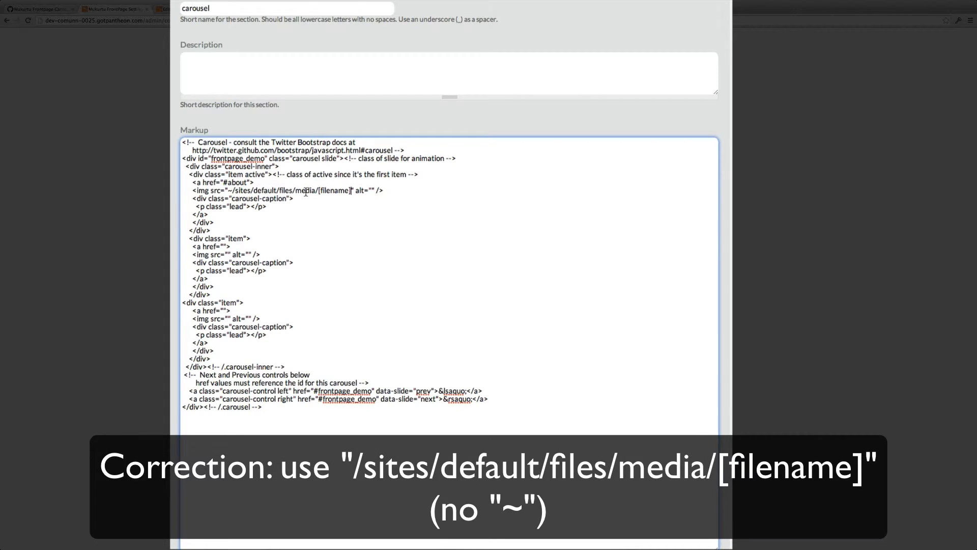
pyautogui.moveTo(319, 190); pyautogui.dragTo(350, 190)
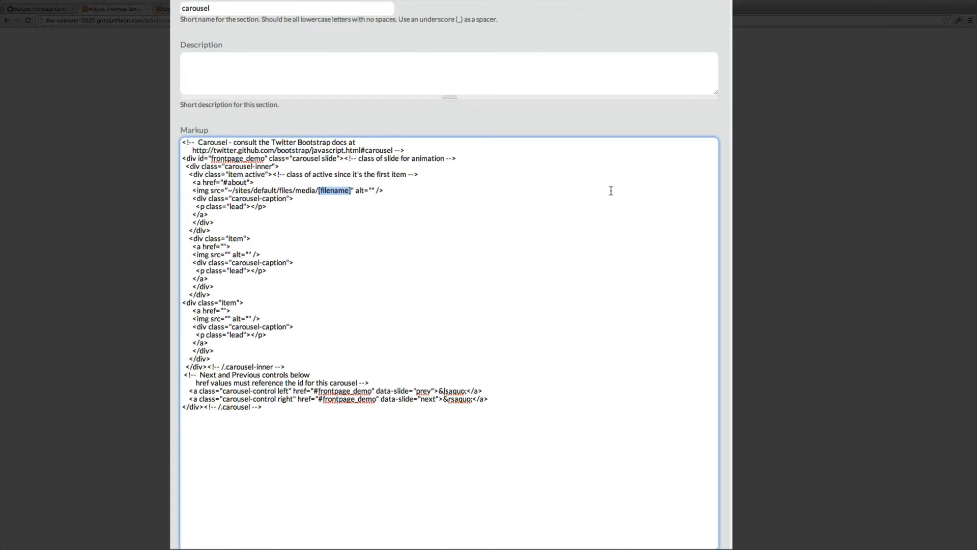
pyautogui.press('BackSpace')
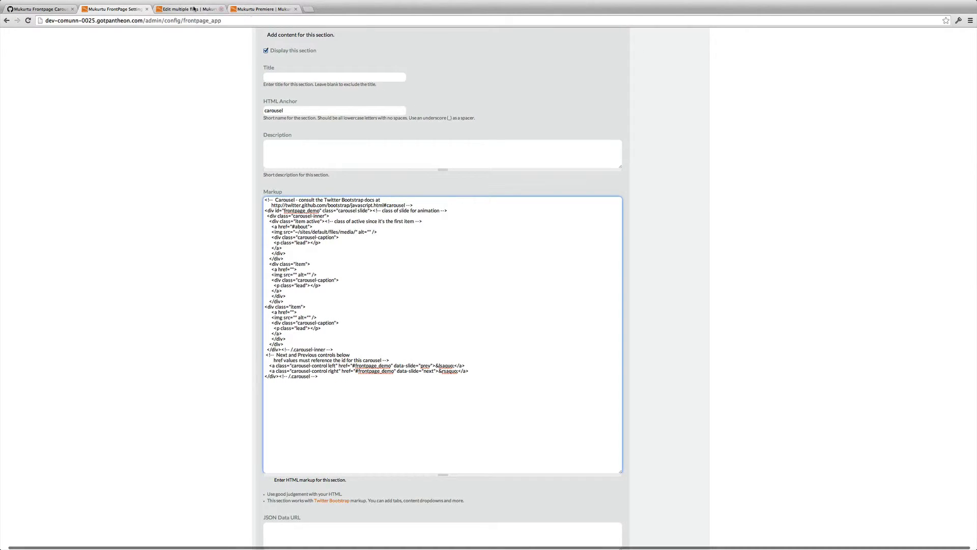
# Step: Copy the name frontpage_demo_slide1.jpg from the file edit page and paste it after the media path in the first img src
pyautogui.click(194, 8)
pyautogui.doubleClick(300, 65)
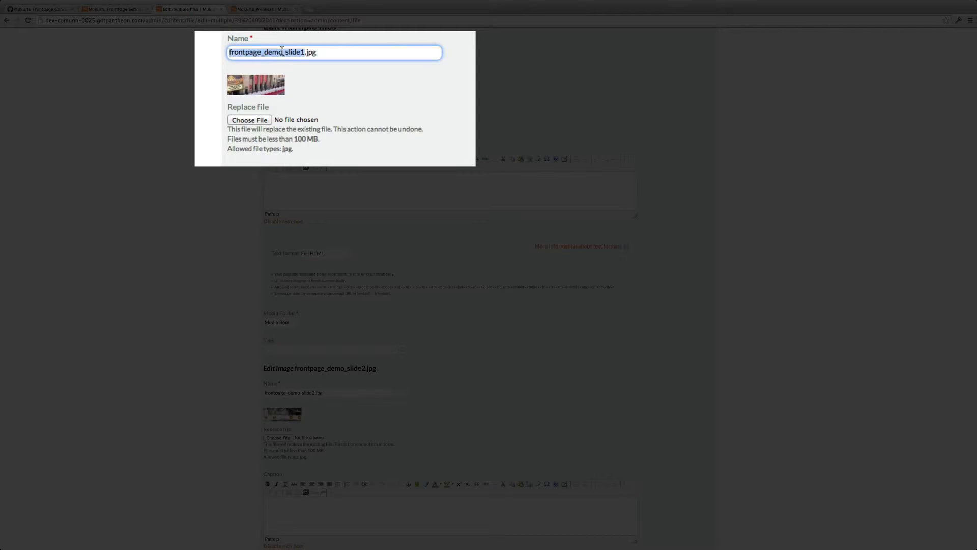
pyautogui.tripleClick(413, 51)
pyautogui.press('super+c')
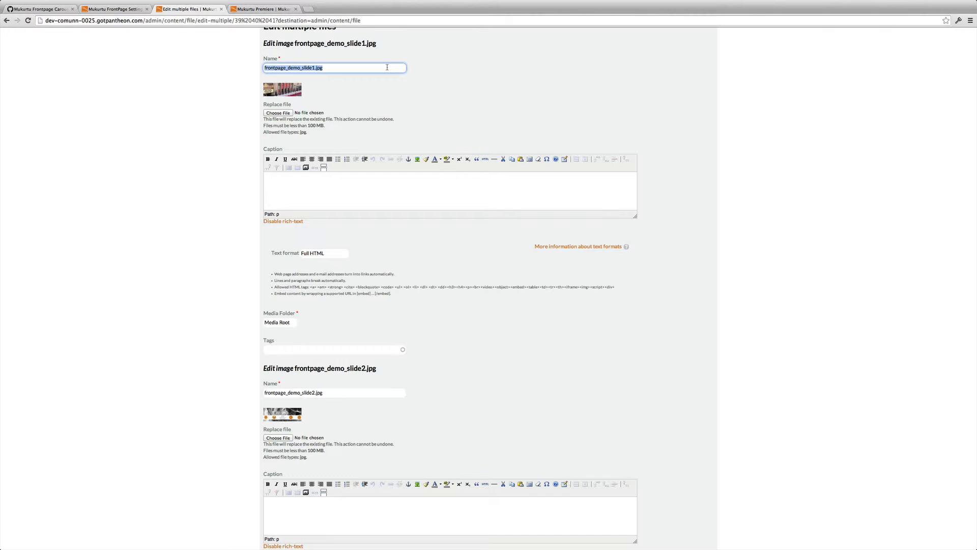
pyautogui.click(114, 9)
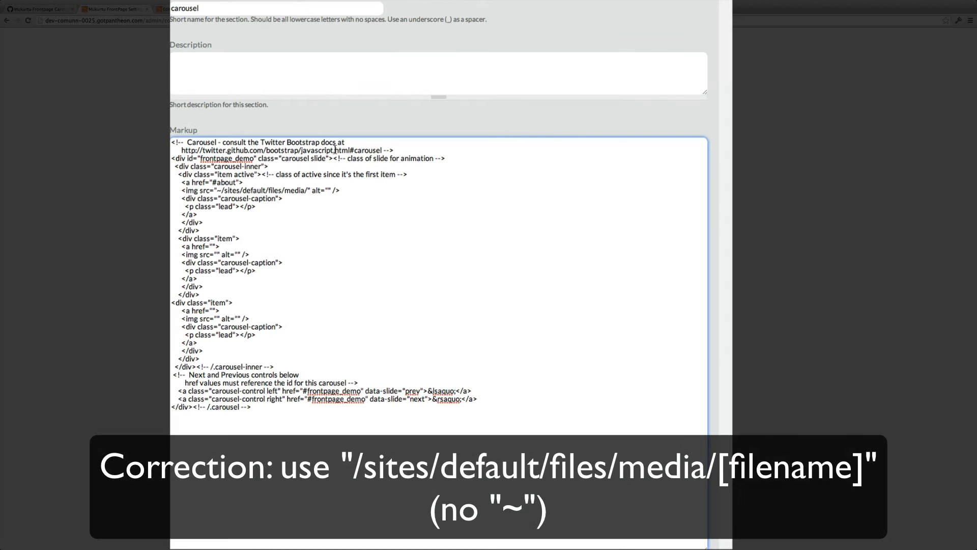
pyautogui.press('super+v')
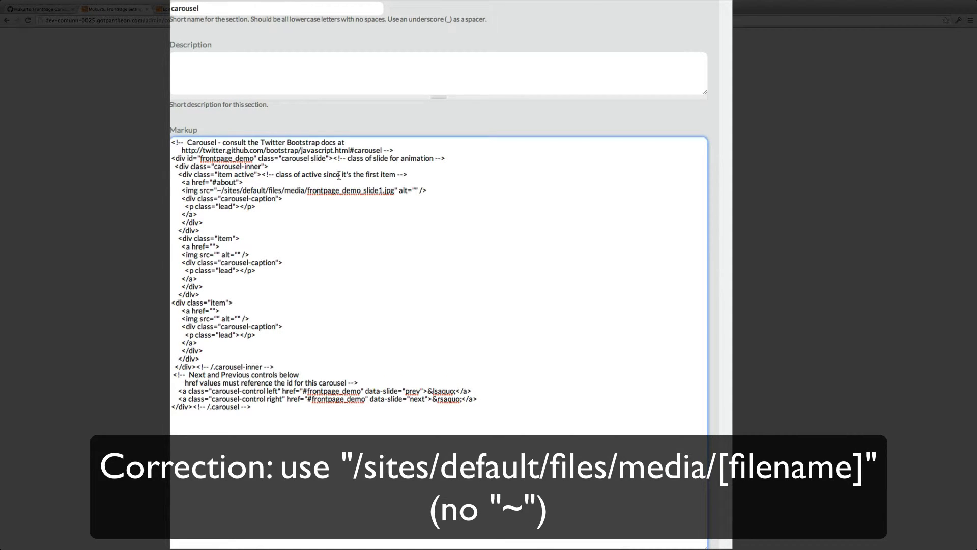
# Step: Examine the first carousel item's link and image markup in the Markup field
pyautogui.hscroll(-1, 320, 188)
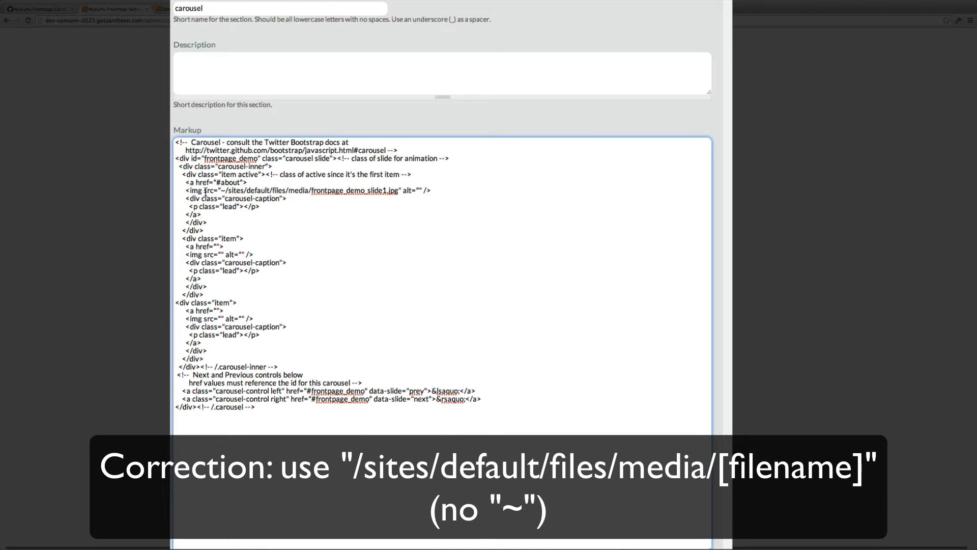
pyautogui.scroll(-1, 206, 186)
pyautogui.scroll(1, 205, 176)
pyautogui.scroll(-1, 205, 176)
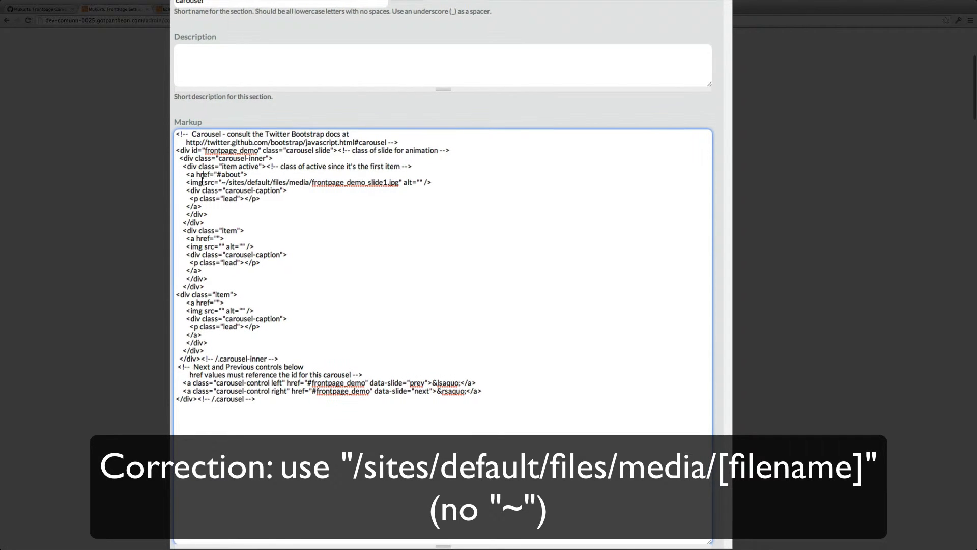
pyautogui.moveTo(192, 182); pyautogui.dragTo(231, 182)
pyautogui.scroll(-1, 196, 182)
pyautogui.scroll(1, 231, 182)
pyautogui.click(229, 180)
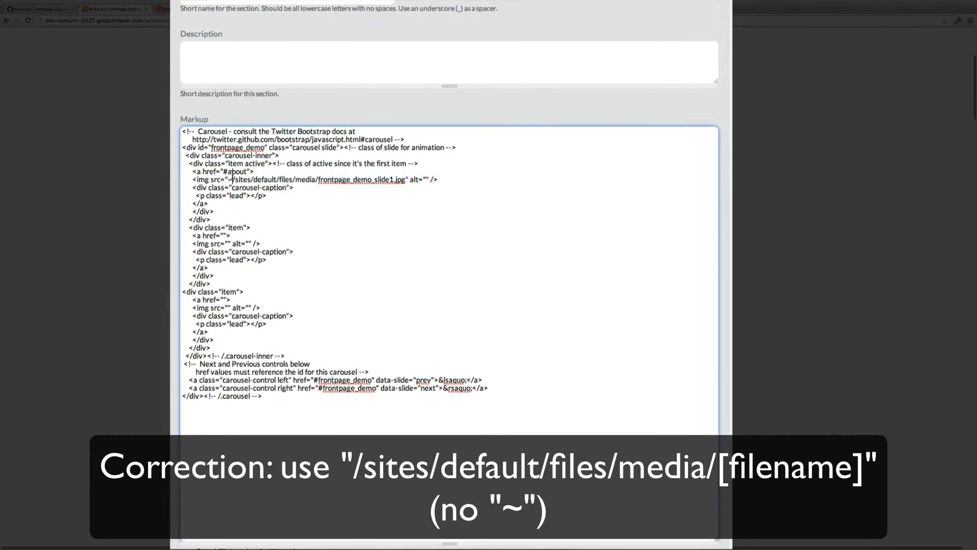
pyautogui.scroll(-1, 277, 186)
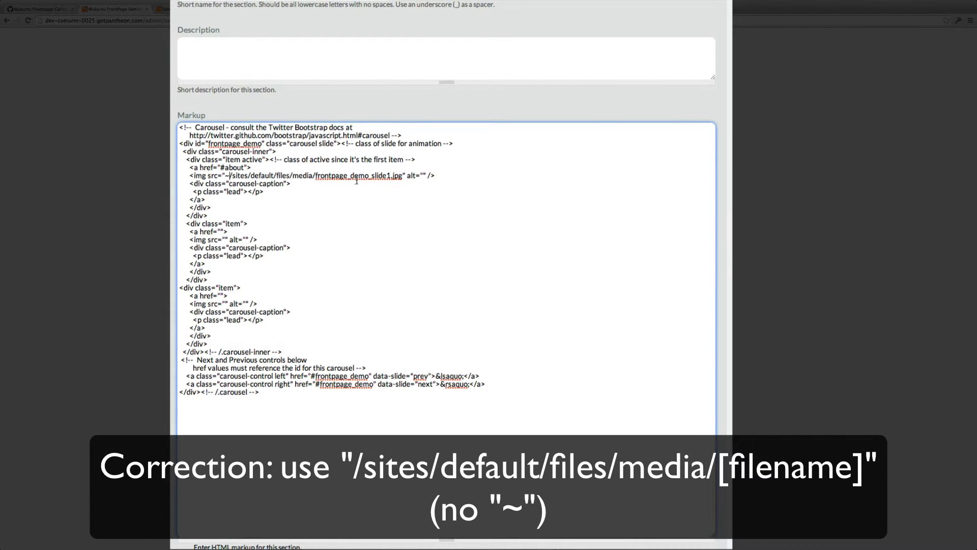
pyautogui.scroll(-1, 387, 179)
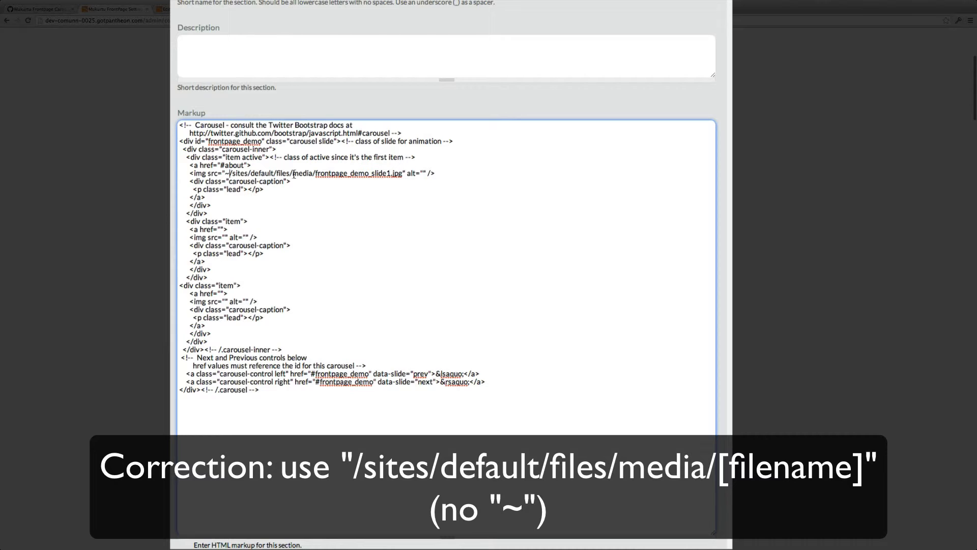
pyautogui.scroll(-1, 282, 174)
pyautogui.moveTo(224, 173); pyautogui.dragTo(403, 173)
pyautogui.click(402, 173)
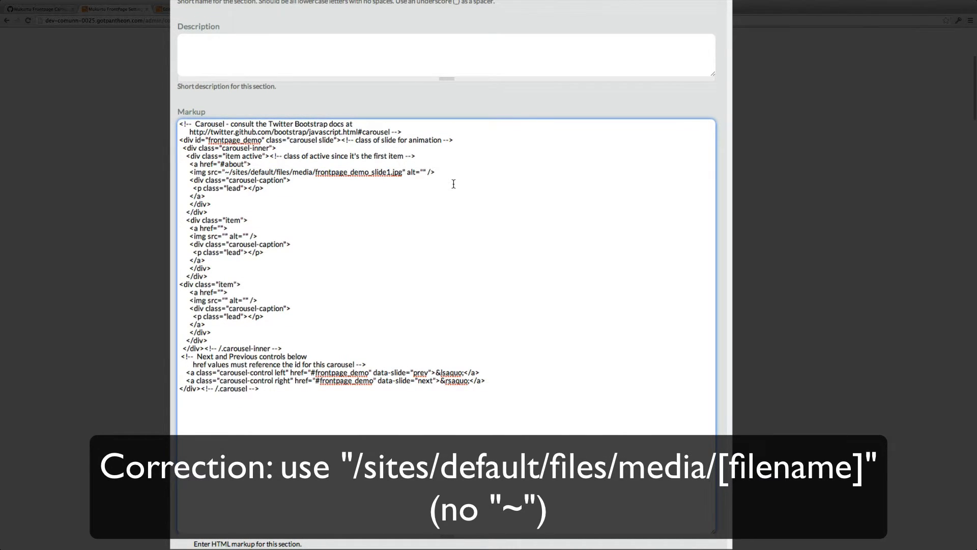
pyautogui.click(417, 174)
pyautogui.scroll(2, 420, 176)
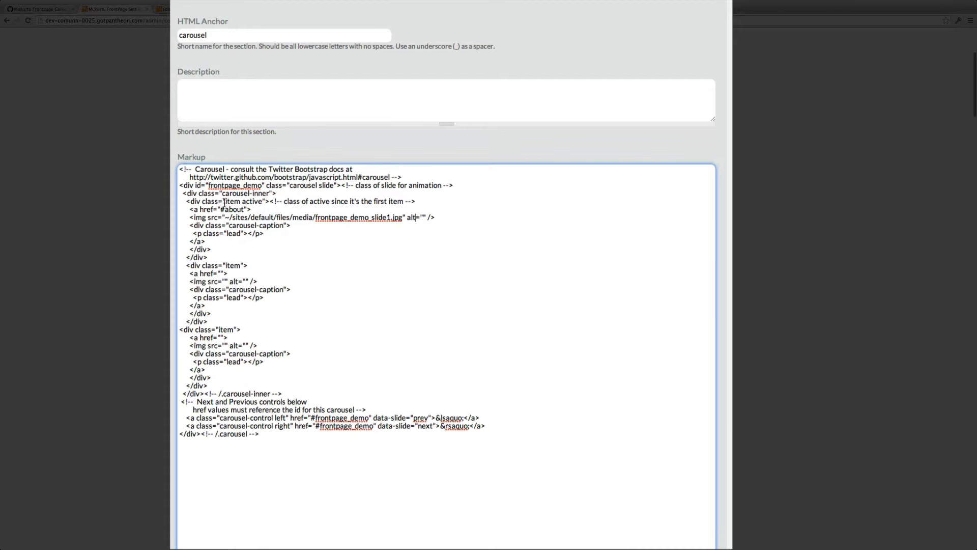
pyautogui.moveTo(195, 211); pyautogui.dragTo(436, 214)
pyautogui.scroll(-1, 330, 220)
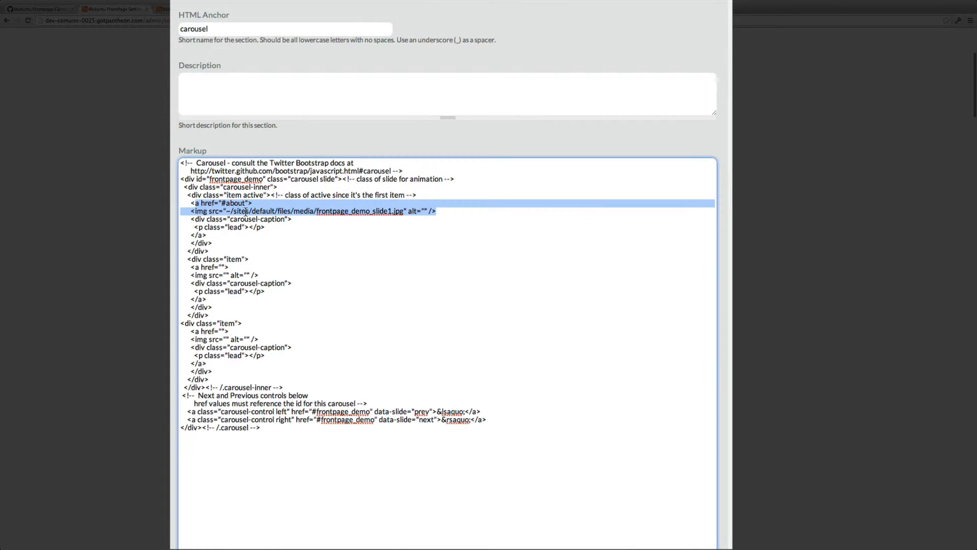
pyautogui.click(238, 212)
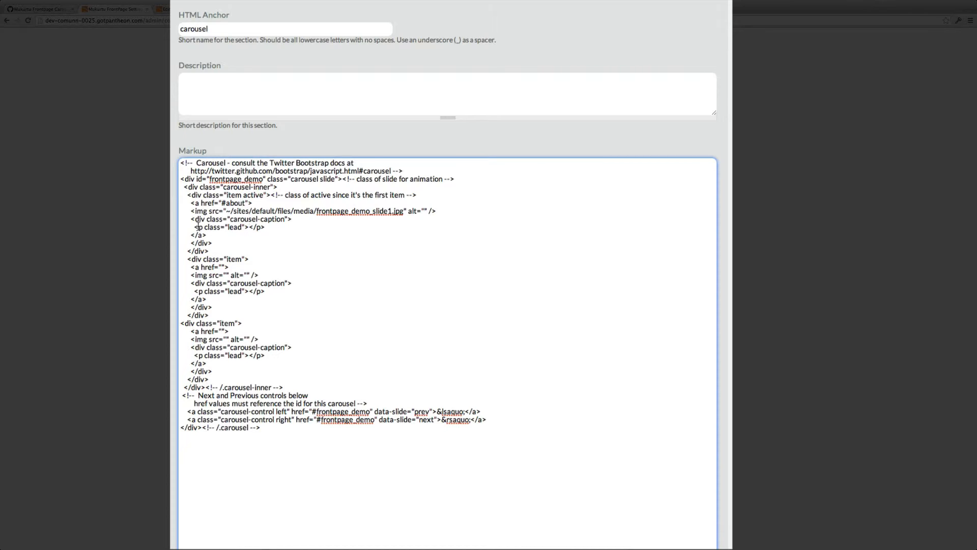
# Step: Paste placeholder text into the first item's caption, then delete the whole caption block from that item
pyautogui.click(249, 227)
pyautogui.write('Put your text Here')
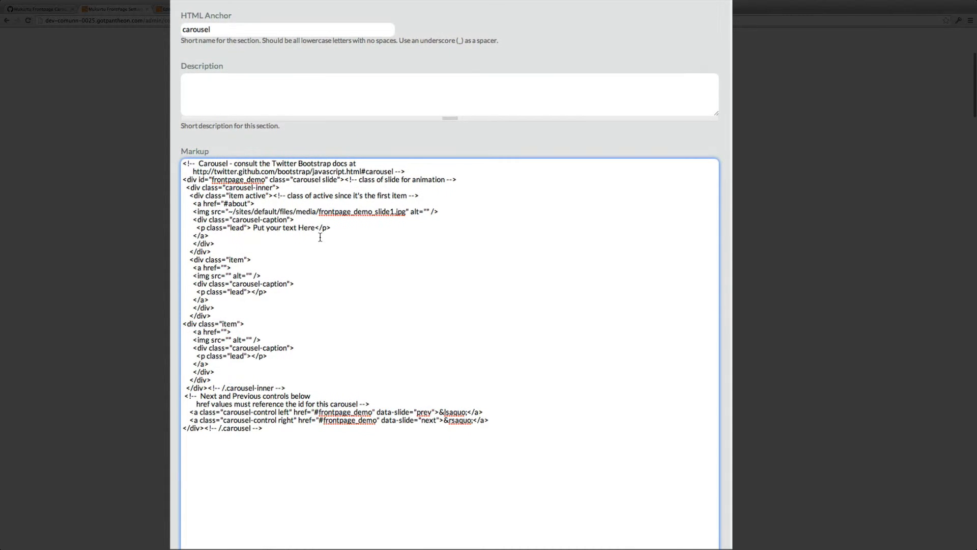
pyautogui.moveTo(331, 229); pyautogui.dragTo(177, 218)
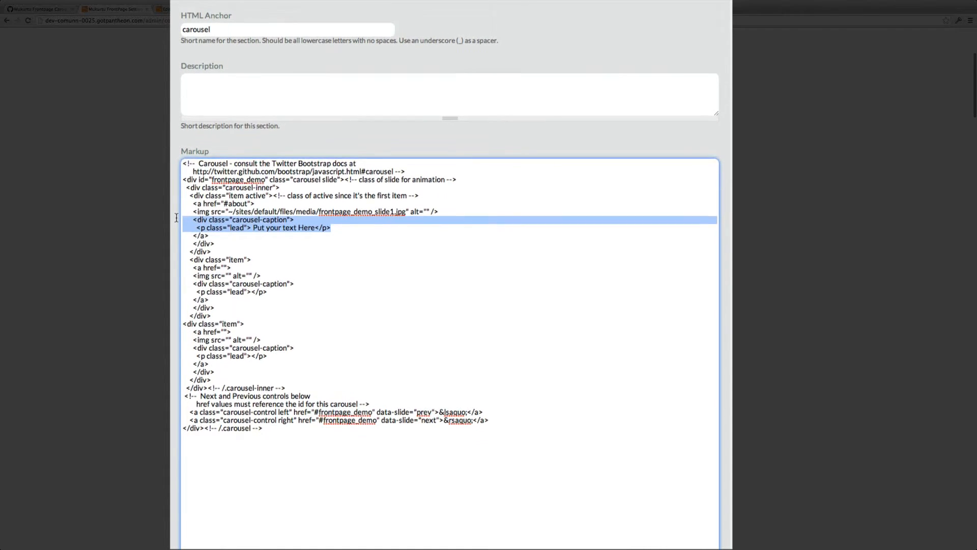
pyautogui.press('BackSpace')
pyautogui.press('BackSpace')
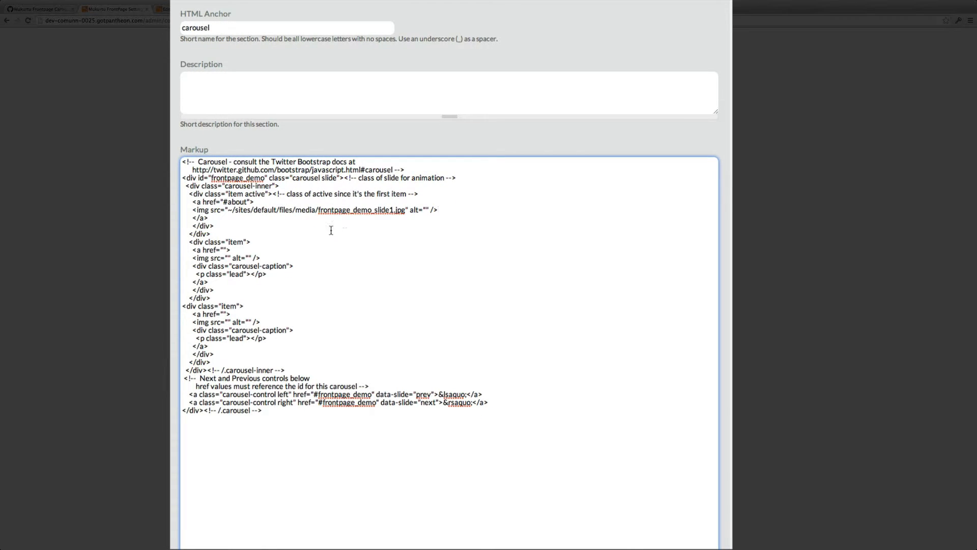
pyautogui.moveTo(217, 225); pyautogui.dragTo(173, 223)
pyautogui.press('BackSpace')
pyautogui.press('BackSpace')
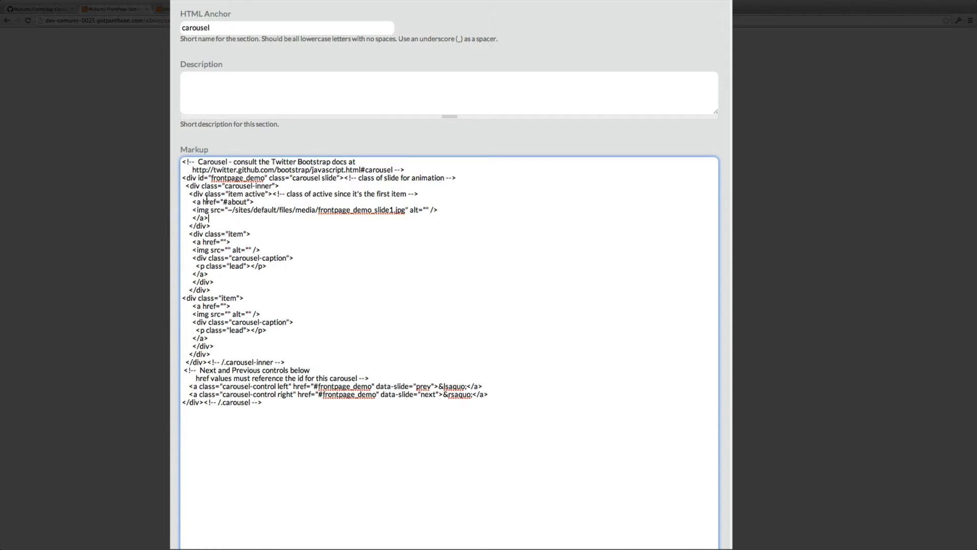
# Step: Set the second carousel item's link href to /browse
pyautogui.scroll(1, 207, 199)
pyautogui.scroll(-1, 206, 204)
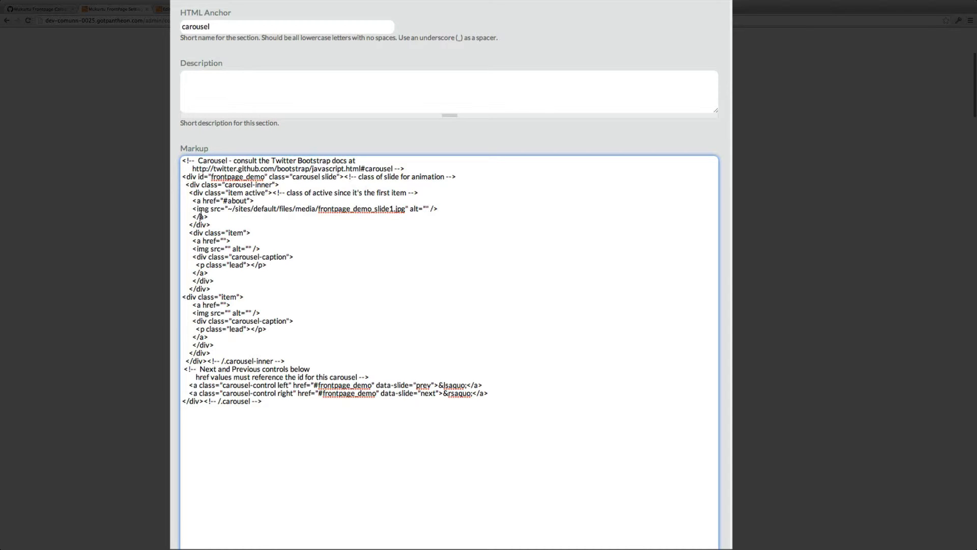
pyautogui.scroll(-1, 202, 209)
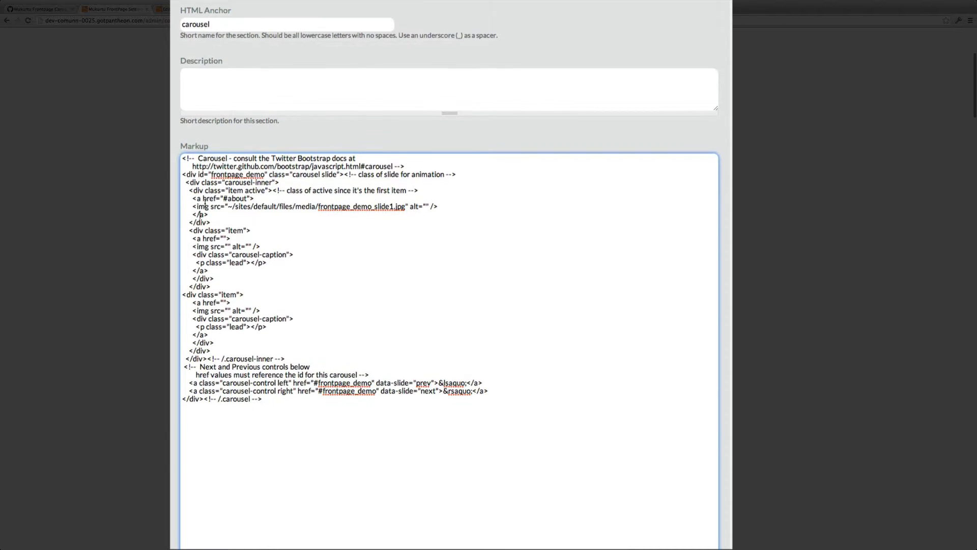
pyautogui.scroll(-1, 203, 203)
pyautogui.moveTo(197, 198); pyautogui.dragTo(254, 197)
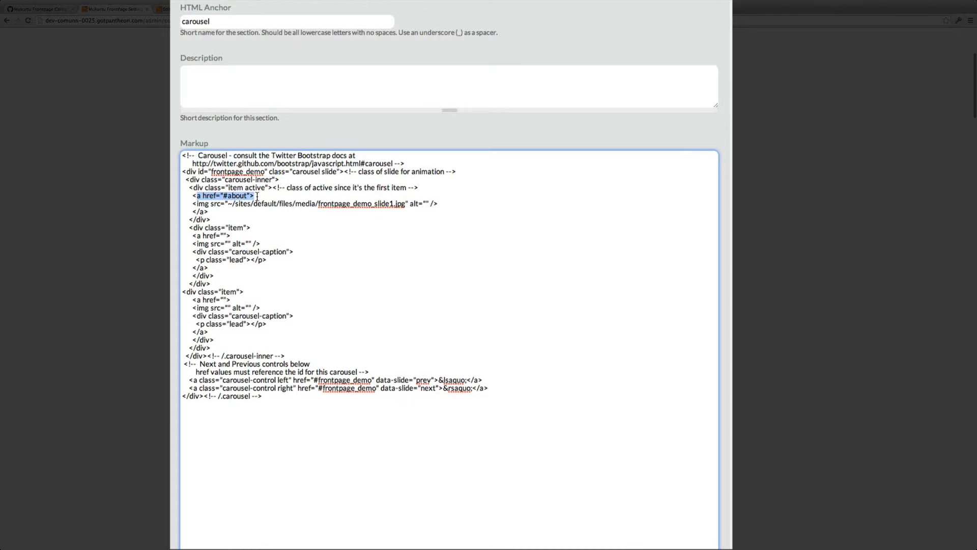
pyautogui.click(211, 208)
pyautogui.scroll(-1, 211, 209)
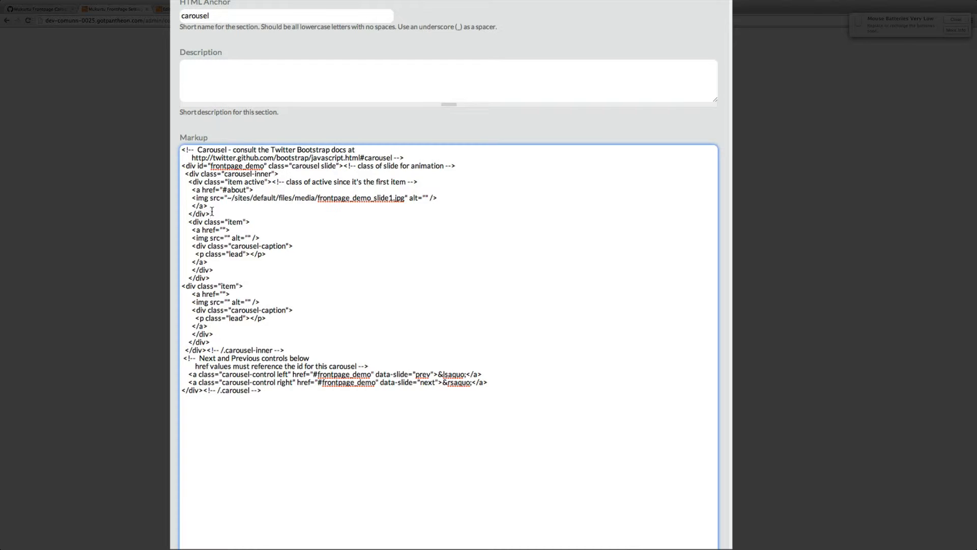
pyautogui.scroll(-1, 211, 212)
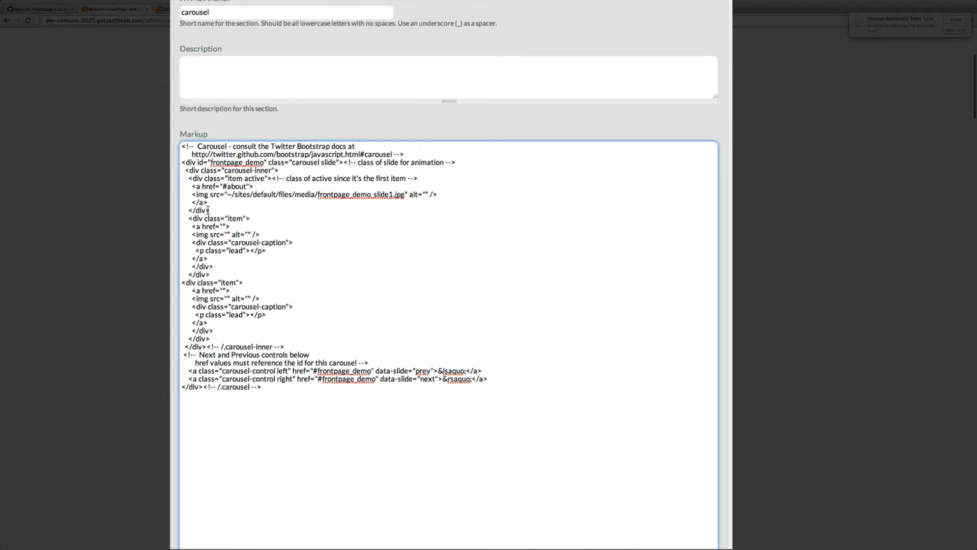
pyautogui.scroll(-1, 210, 209)
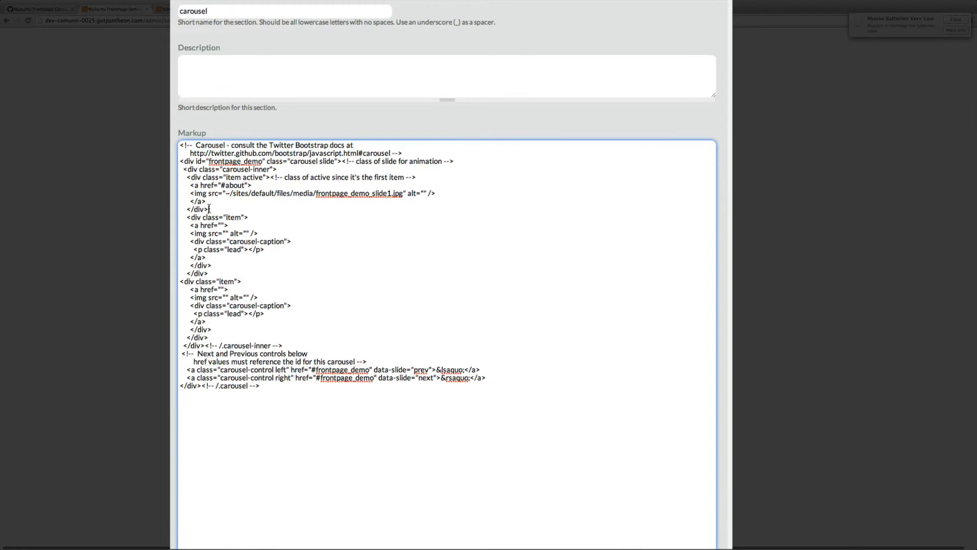
pyautogui.click(185, 175)
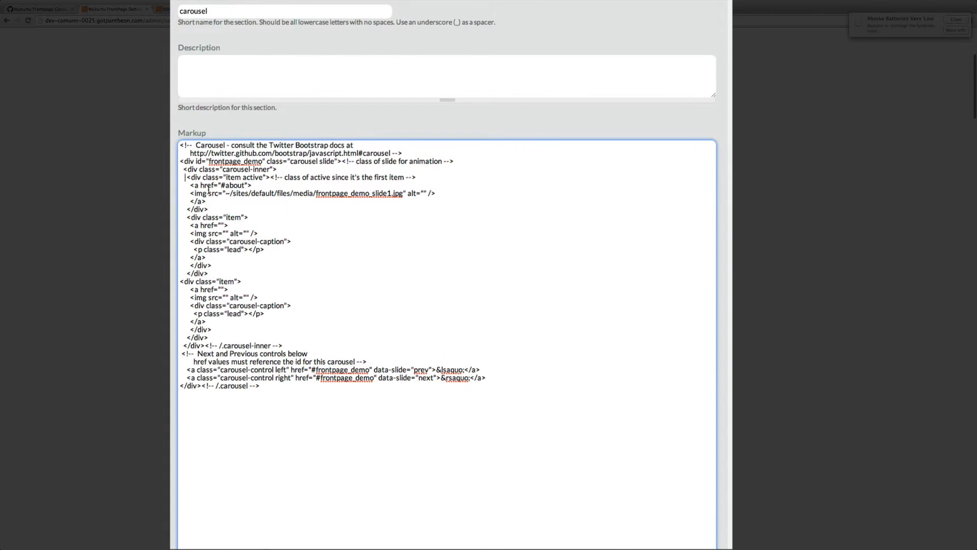
pyautogui.scroll(-1, 201, 182)
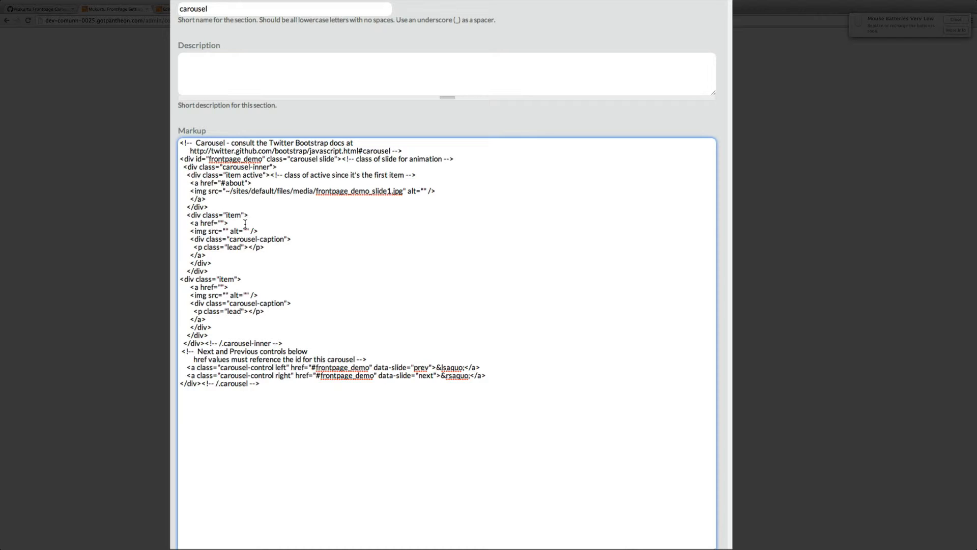
pyautogui.write('/browse')
# Step: Fill the second item's img src with the media path plus the copied file name frontpage_demo_slide2.jpg
pyautogui.moveTo(225, 191); pyautogui.dragTo(314, 189)
pyautogui.press('super+c')
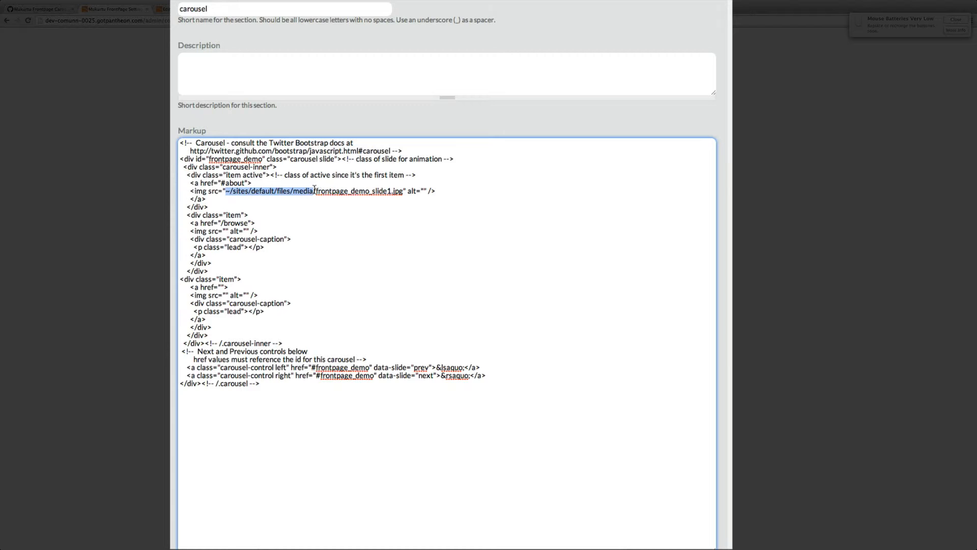
pyautogui.click(225, 231)
pyautogui.press('super+v')
pyautogui.click(190, 8)
pyautogui.scroll(-4, 431, 226)
pyautogui.scroll(-2, 431, 227)
pyautogui.tripleClick(281, 112)
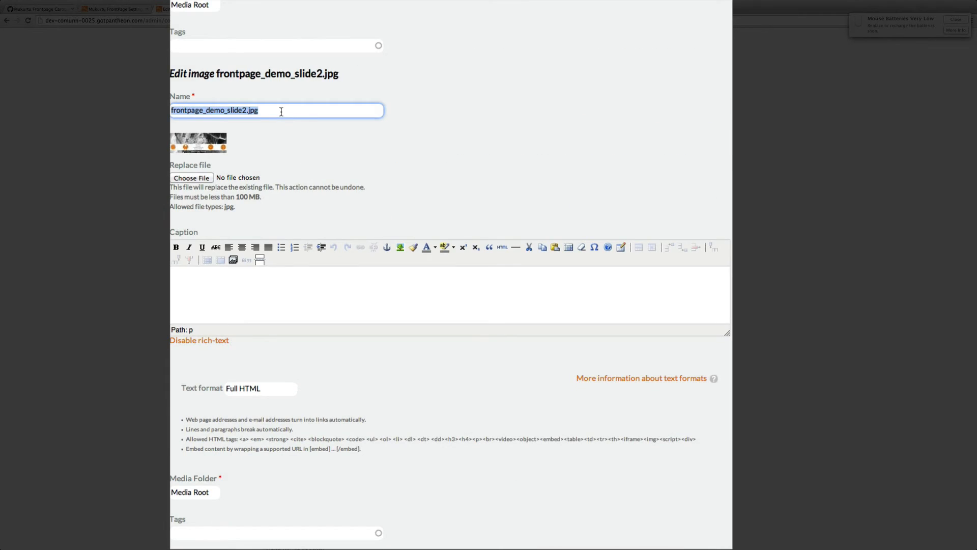
pyautogui.press('super+c')
pyautogui.click(115, 10)
pyautogui.press('super+v')
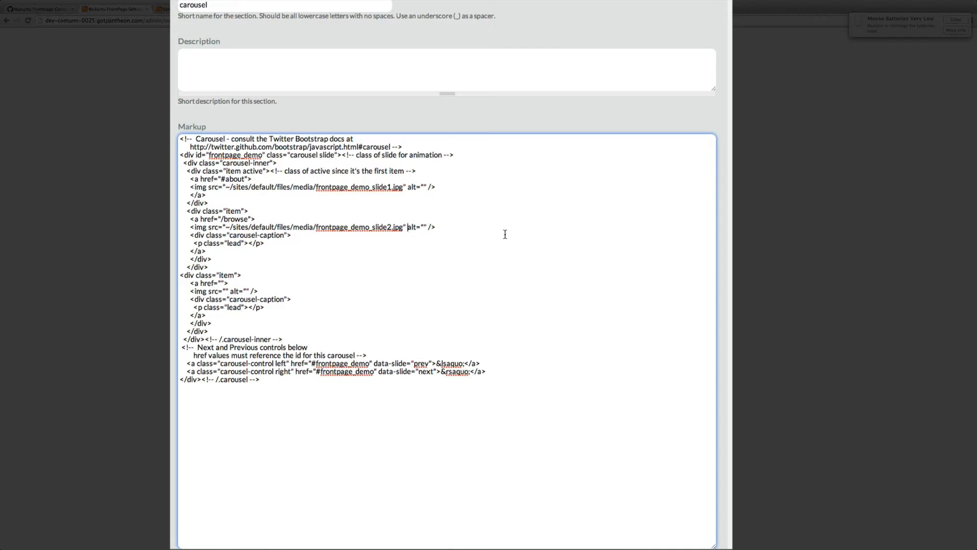
# Step: Delete the caption block from the second carousel item
pyautogui.moveTo(266, 245); pyautogui.dragTo(180, 243)
pyautogui.press('BackSpace')
pyautogui.press('BackSpace')
pyautogui.press('BackSpace')
pyautogui.press('BackSpace')
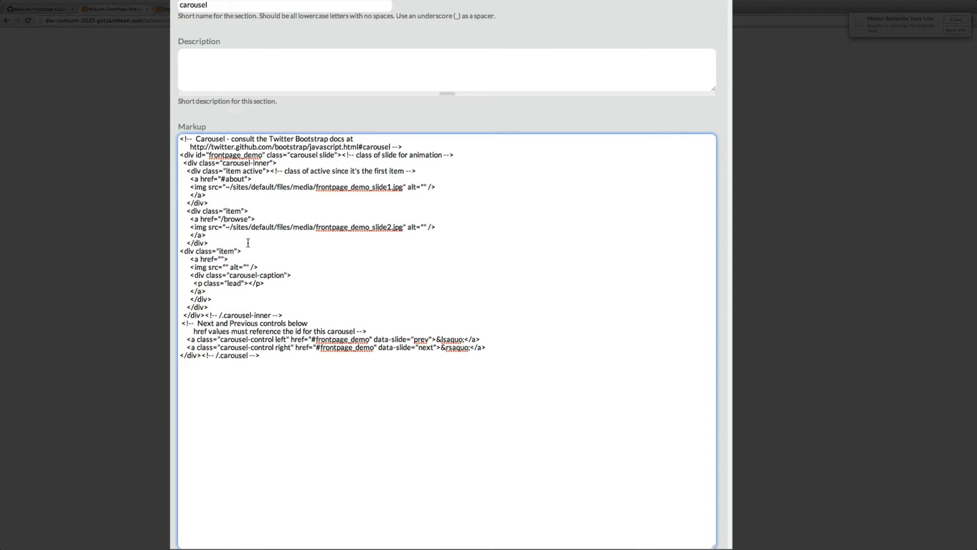
# Step: Set the third item's link href to /browse and paste the media path into its img src
pyautogui.click(224, 259)
pyautogui.write('/browse')
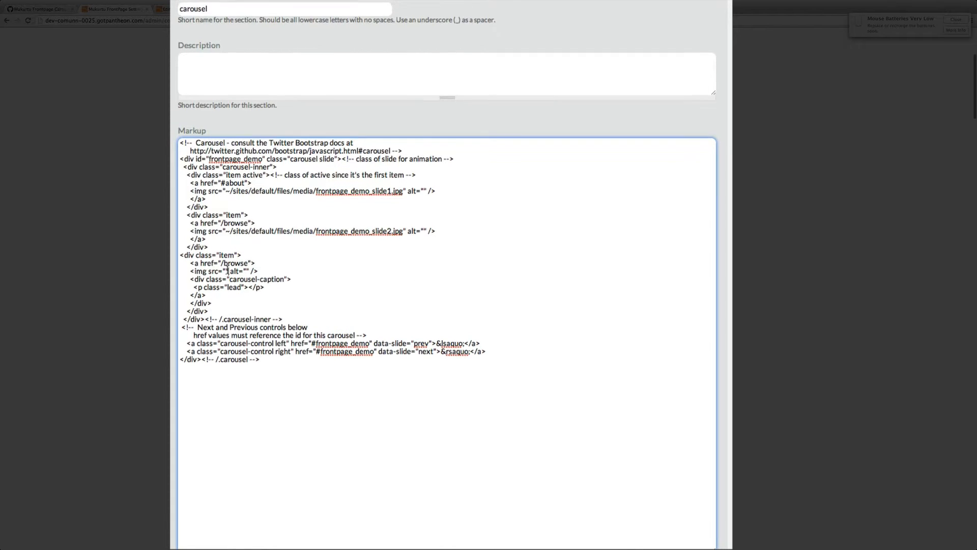
pyautogui.moveTo(225, 226); pyautogui.dragTo(316, 226)
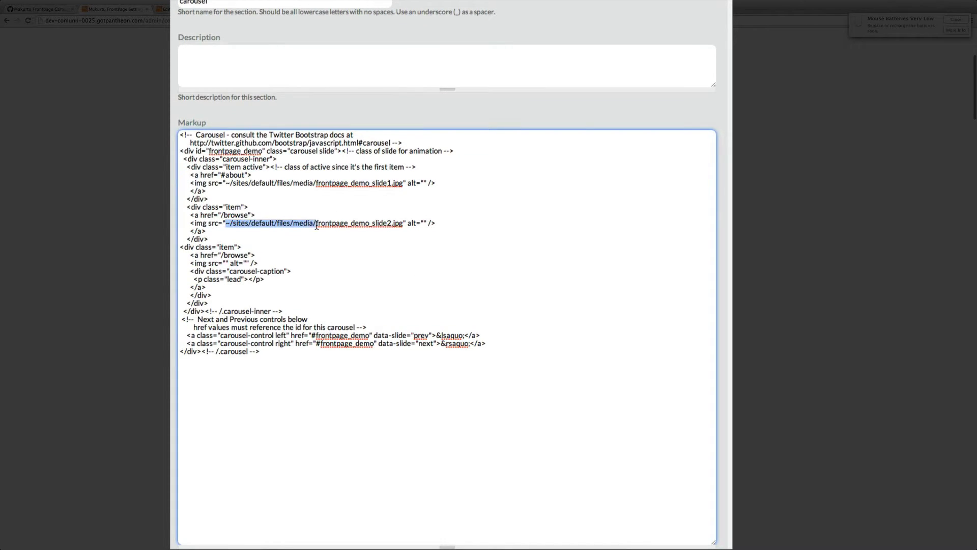
pyautogui.click(227, 264)
pyautogui.press('super+v')
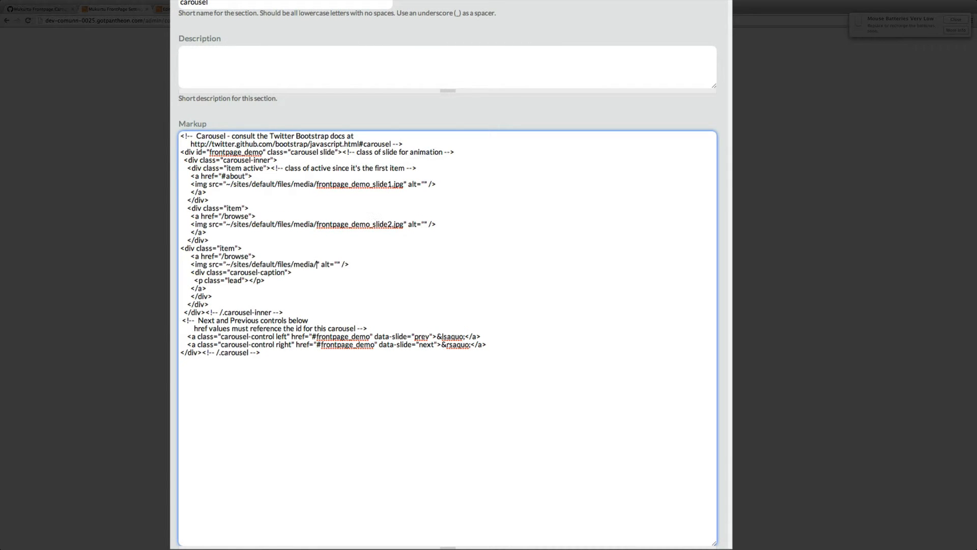
# Step: Copy the name frontpage_demo_slide3.jpg from its file edit page and append it to the third img src
pyautogui.click(181, 9)
pyautogui.scroll(-5, 275, 300)
pyautogui.tripleClick(270, 350)
pyautogui.press('super+c')
pyautogui.click(104, 10)
pyautogui.press('super+v')
pyautogui.scroll(-1, 330, 188)
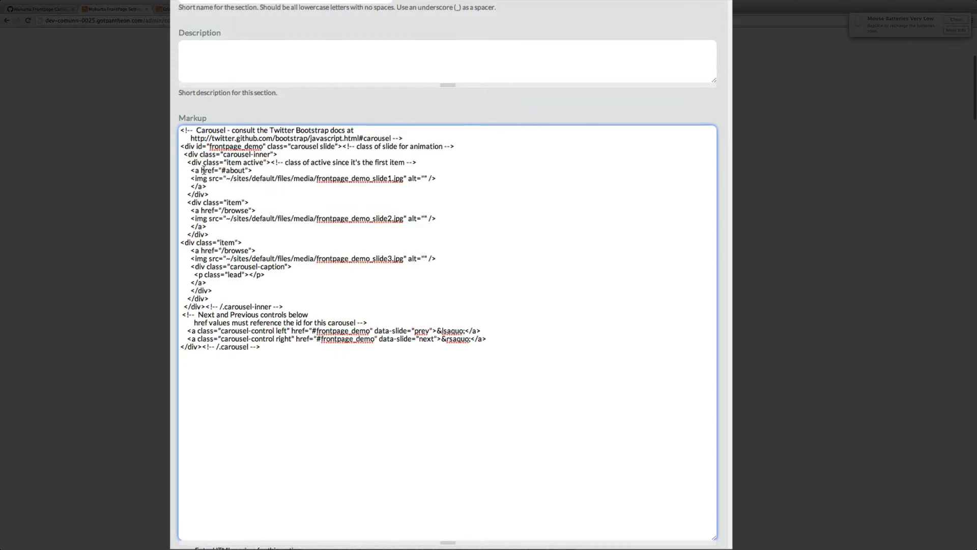
# Step: Delete the caption block and its leftover closing tag from the third carousel item
pyautogui.scroll(1, 228, 184)
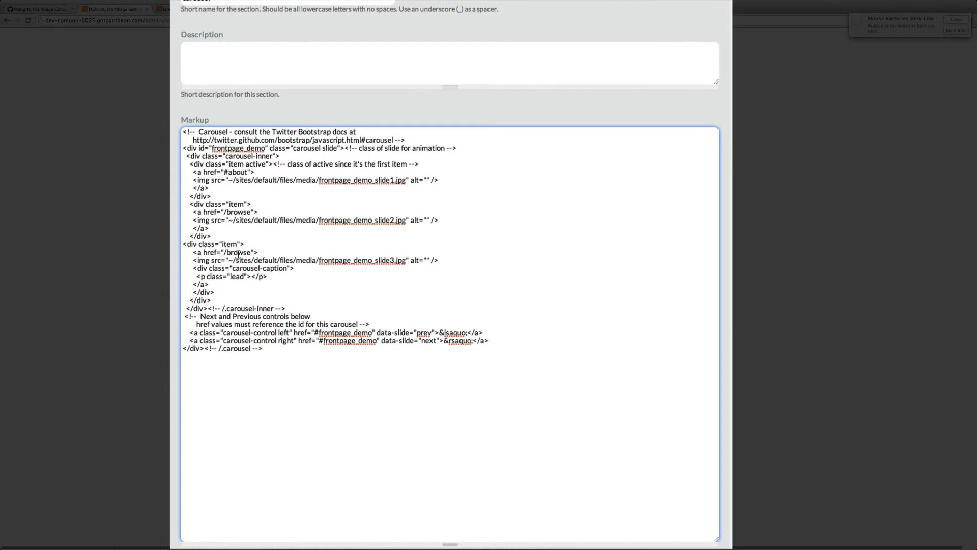
pyautogui.moveTo(189, 268); pyautogui.dragTo(286, 278)
pyautogui.press('BackSpace')
pyautogui.press('BackSpace')
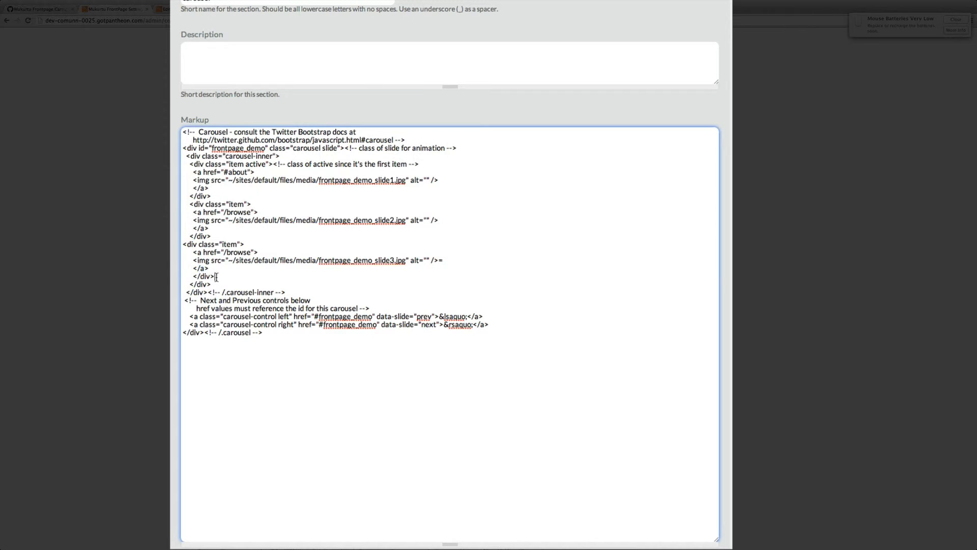
pyautogui.moveTo(216, 276); pyautogui.dragTo(183, 277)
pyautogui.press('BackSpace')
pyautogui.press('BackSpace')
pyautogui.scroll(-1, 302, 300)
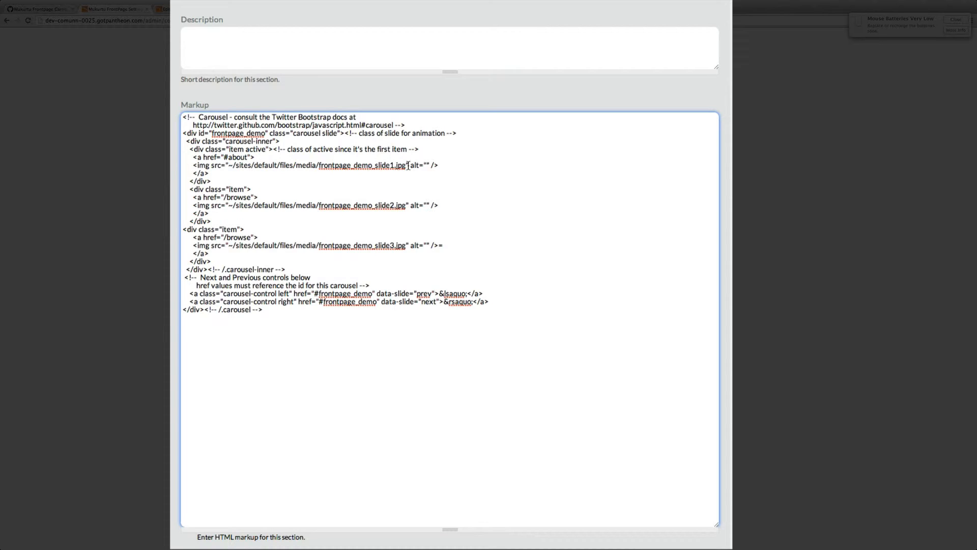
pyautogui.moveTo(406, 165); pyautogui.dragTo(249, 166)
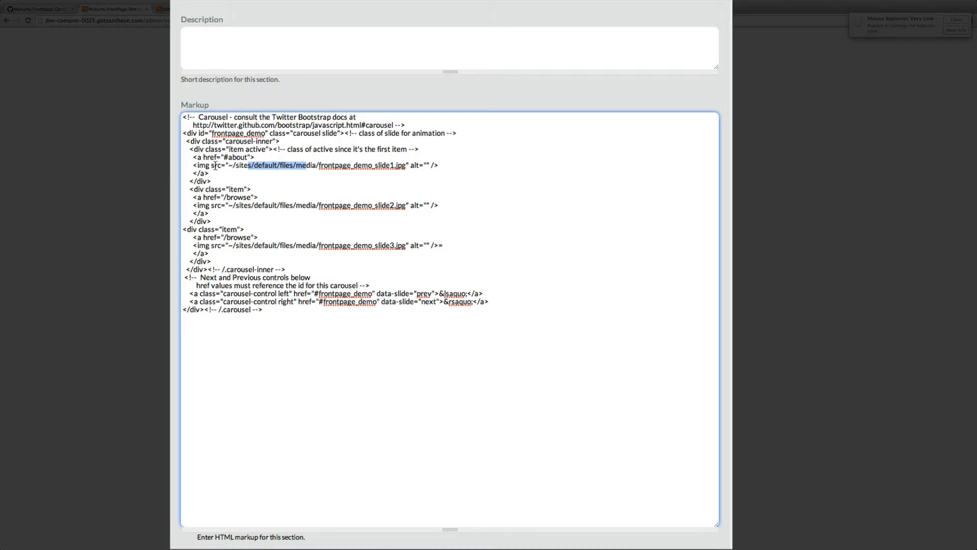
pyautogui.click(200, 157)
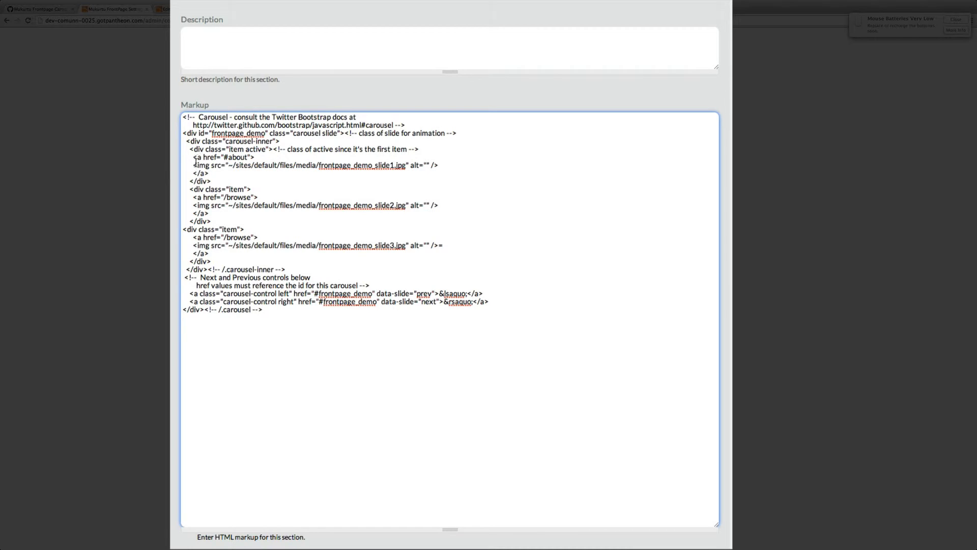
pyautogui.scroll(1, 197, 162)
pyautogui.hscroll(1, 198, 163)
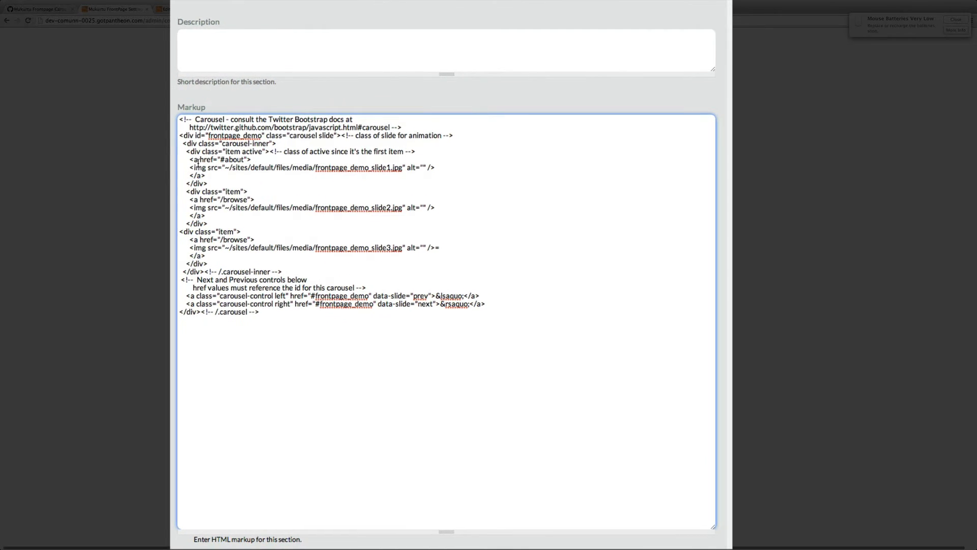
# Step: Save the FrontPage settings with the edited carousel markup
pyautogui.scroll(1, 198, 159)
pyautogui.hscroll(-1, 198, 159)
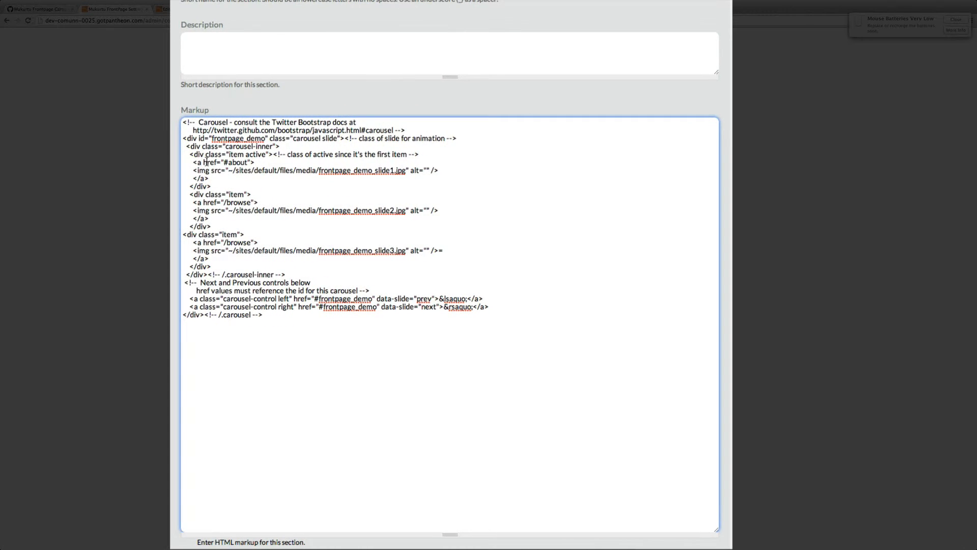
pyautogui.hscroll(1, 206, 162)
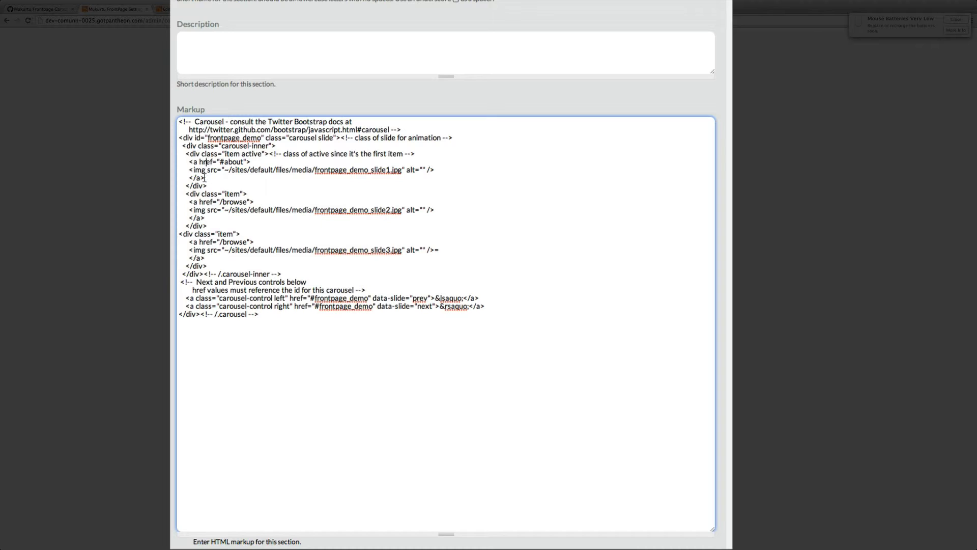
pyautogui.scroll(1, 204, 180)
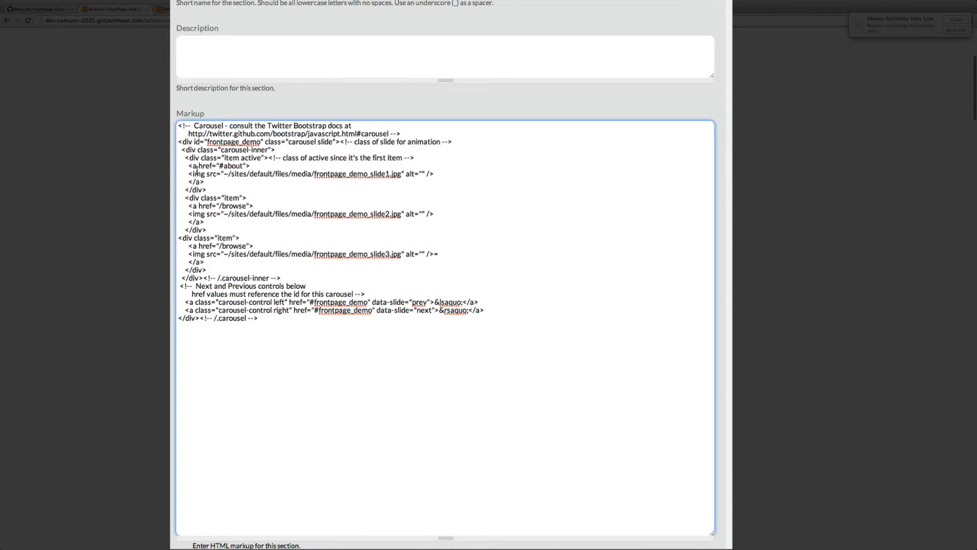
pyautogui.hscroll(-1, 330, 249)
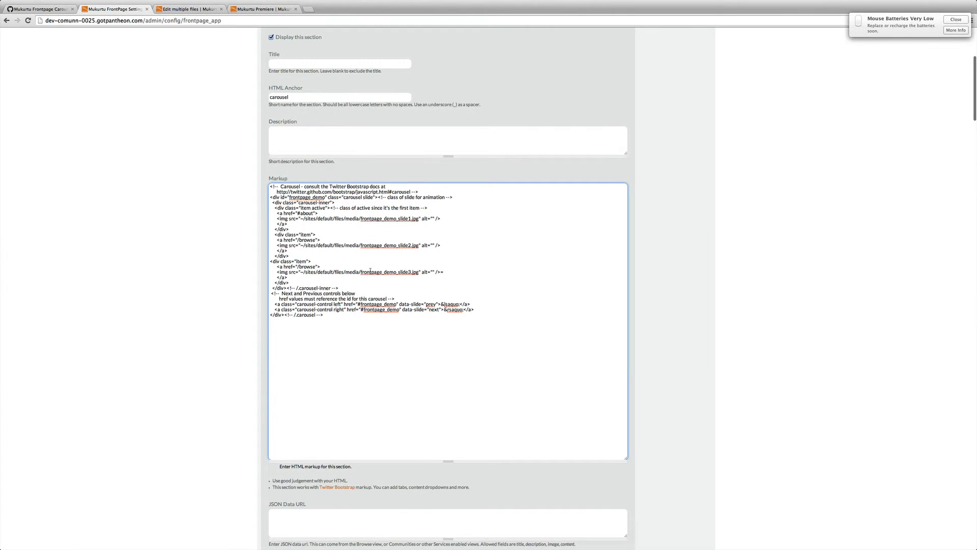
pyautogui.scroll(-20, 370, 270)
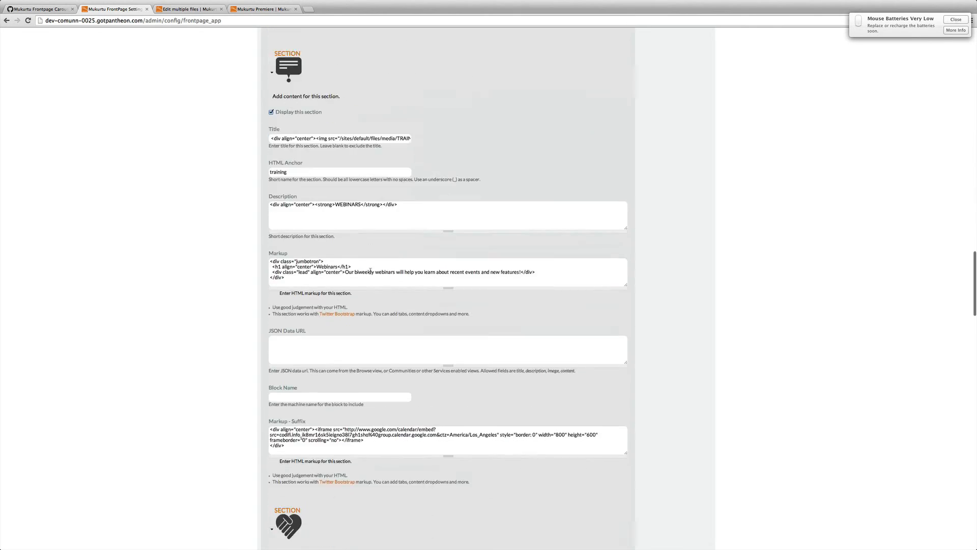
pyautogui.scroll(-6, 370, 274)
pyautogui.click(279, 502)
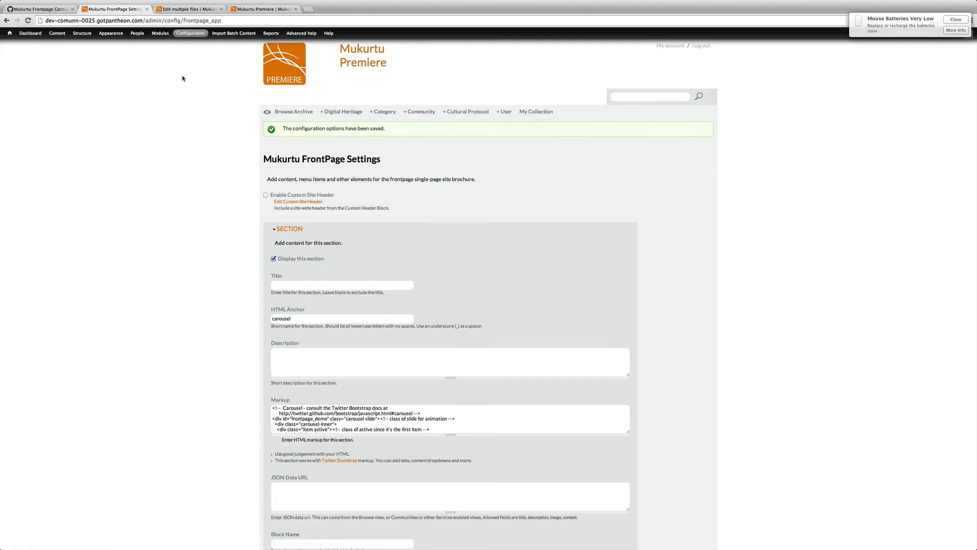
# Step: Save the multiple-file image edits and reload the frontpage to display the carousel
pyautogui.click(182, 11)
pyautogui.scroll(-3, 412, 223)
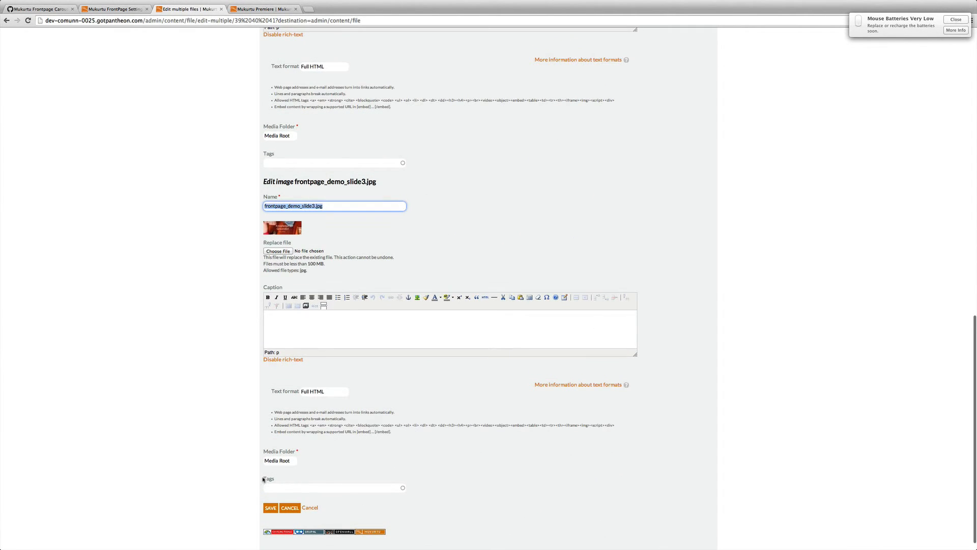
pyautogui.click(270, 508)
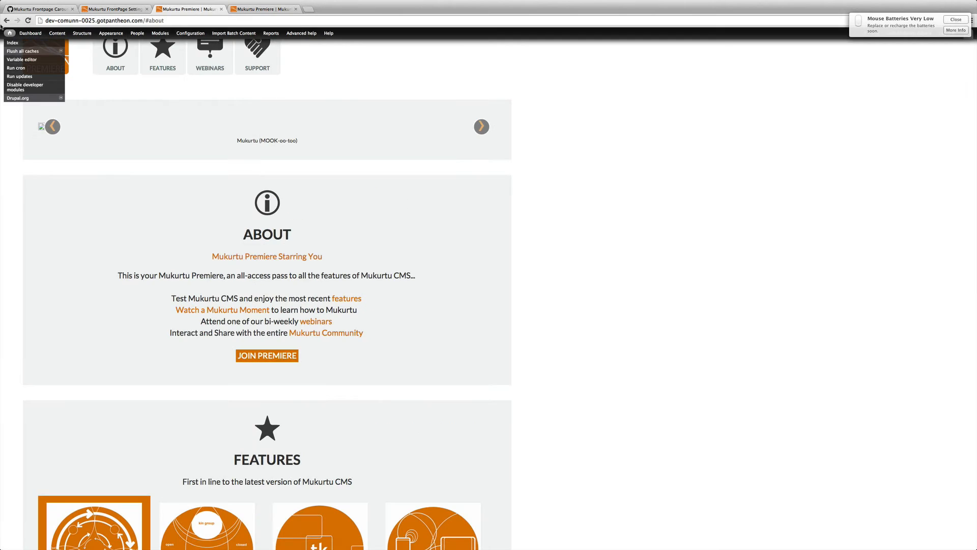
pyautogui.click(26, 21)
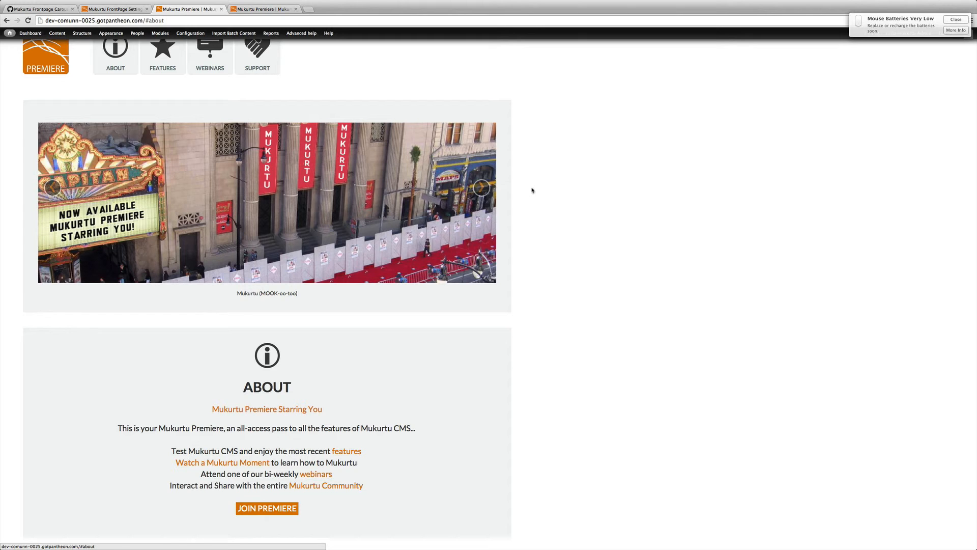
# Step: Step through the carousel slides and follow the second slide's link to test it
pyautogui.click(385, 192)
pyautogui.scroll(2, 385, 191)
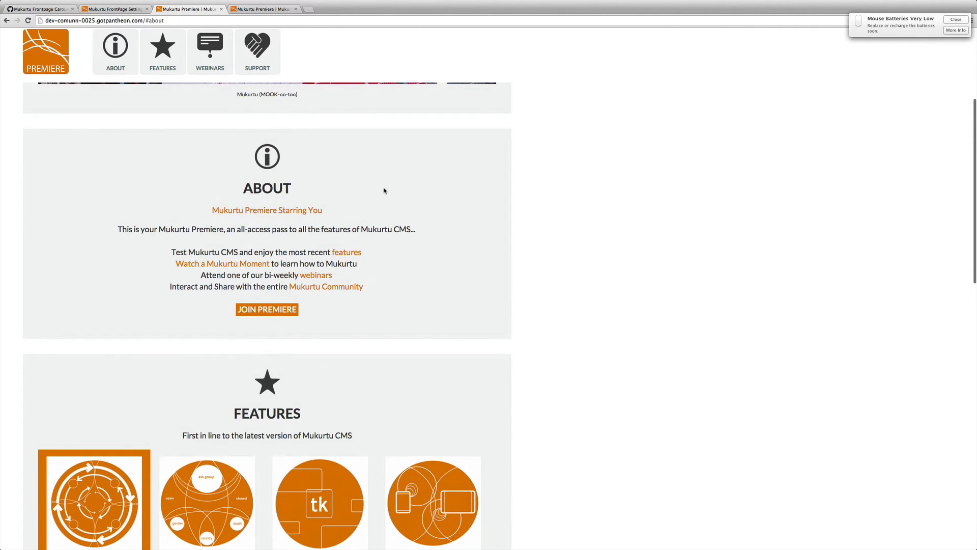
pyautogui.scroll(4, 172, 180)
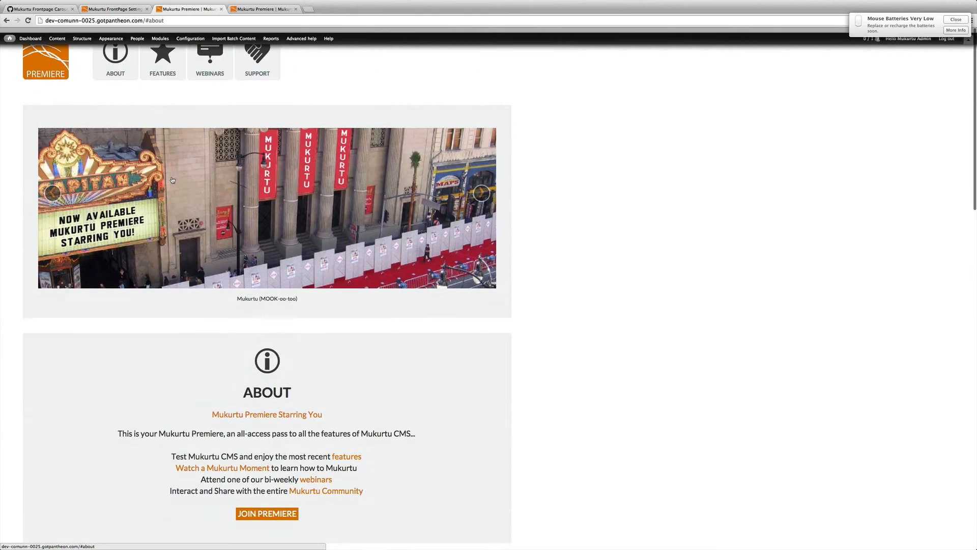
pyautogui.click(474, 190)
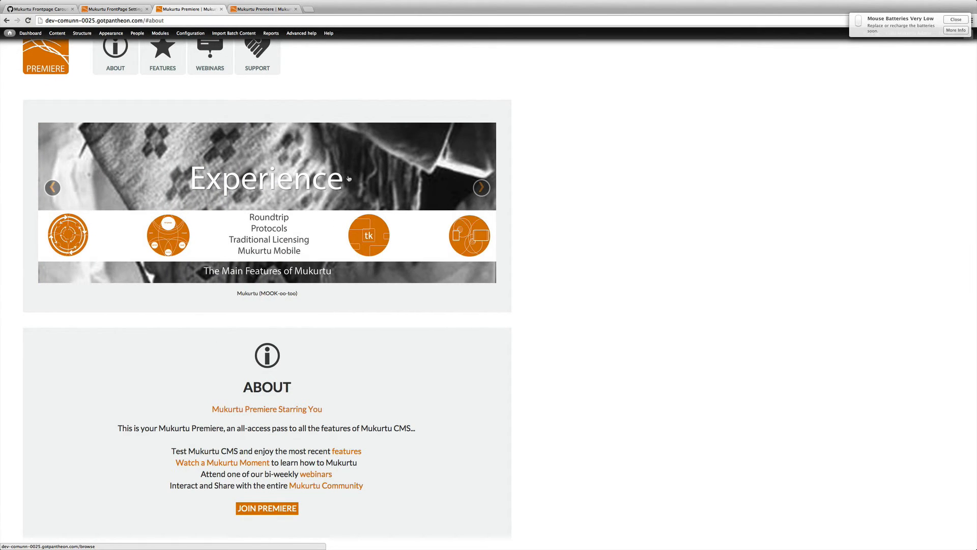
pyautogui.click(349, 179)
# Step: Return from the browse page to the frontpage and check the carousel again
pyautogui.hotkey('ctrl', 'shift', 'Tab')
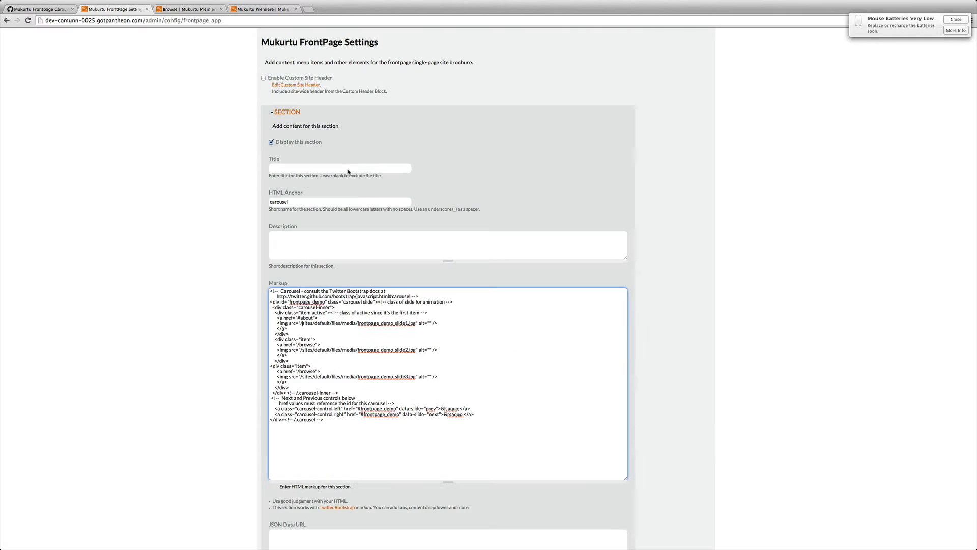
pyautogui.scroll(-2, 692, 332)
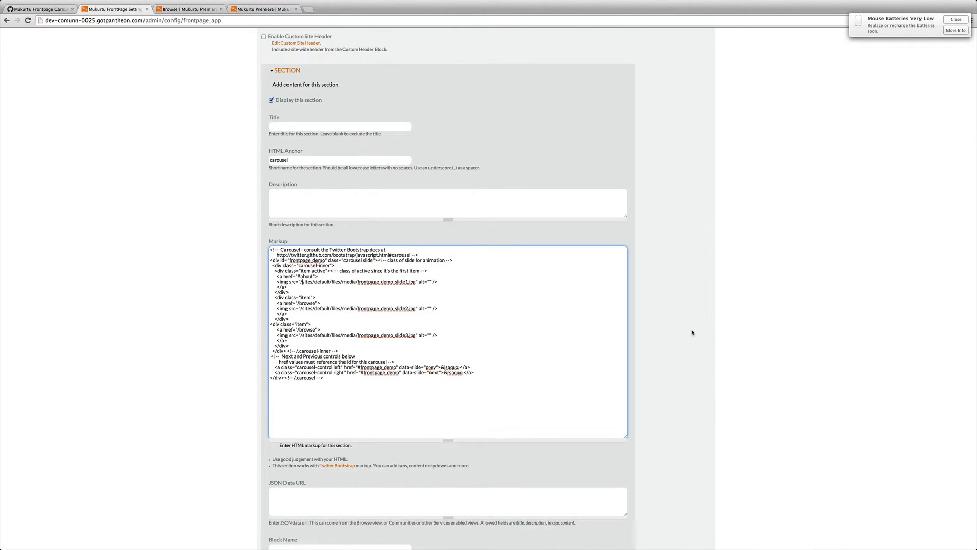
pyautogui.click(181, 12)
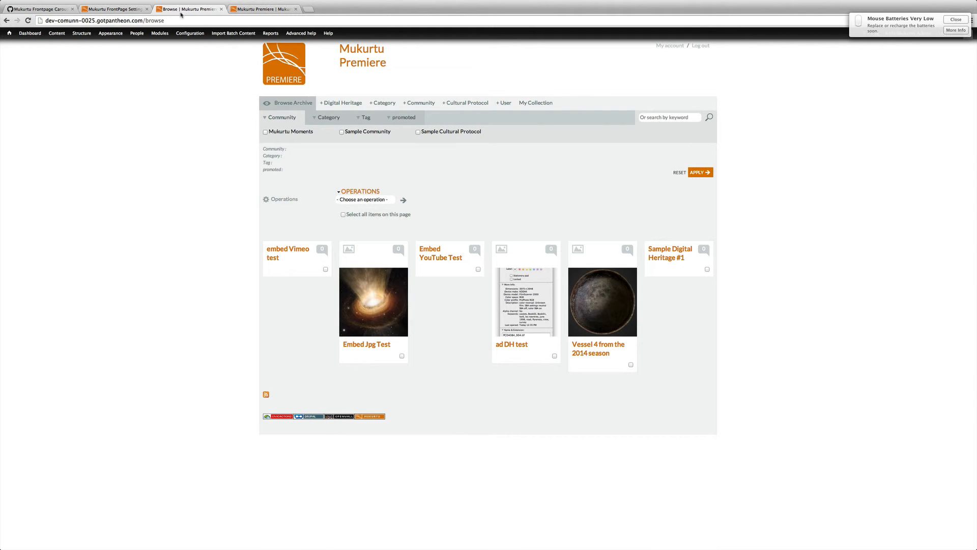
pyautogui.click(383, 51)
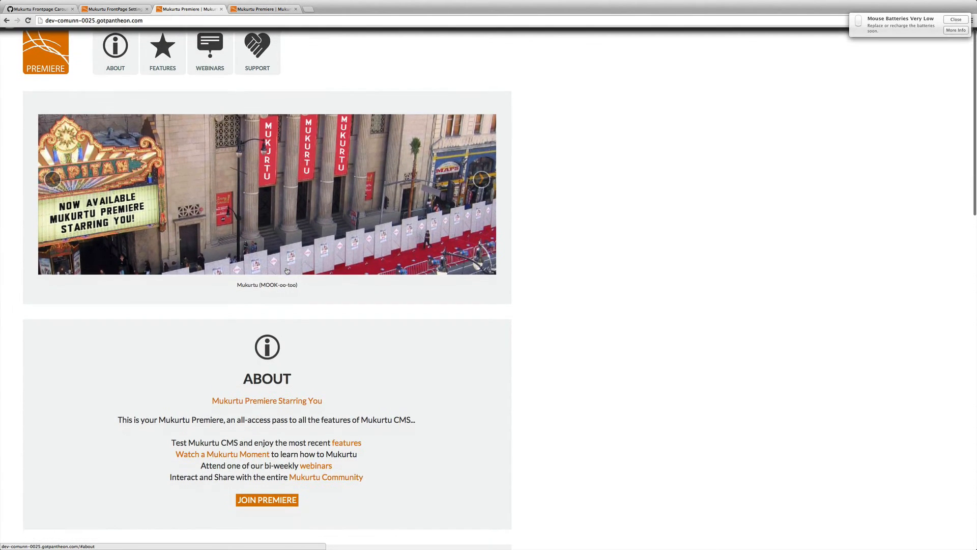
pyautogui.scroll(-2, 285, 269)
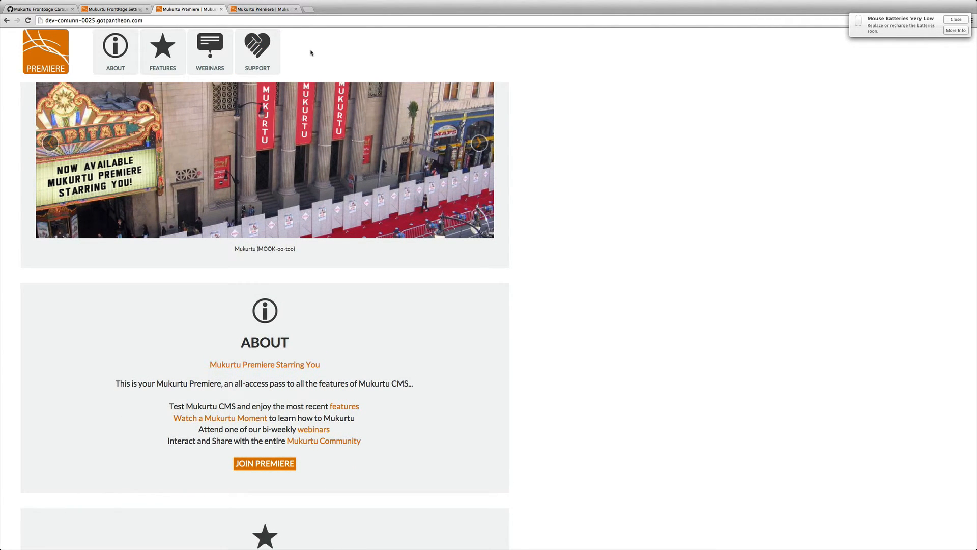
# Step: Open the Extra Button on Frontpage App gist from the user's gist list
pyautogui.click(64, 13)
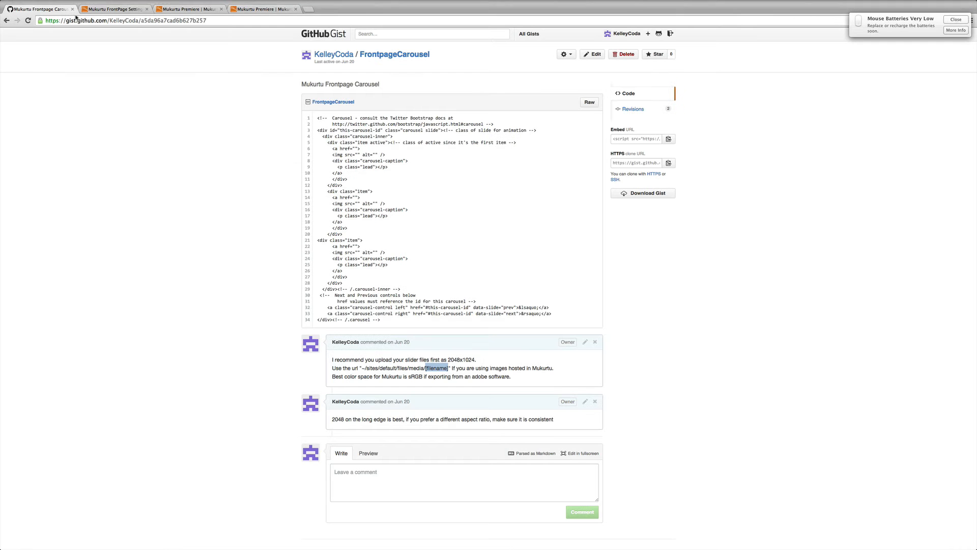
pyautogui.click(345, 59)
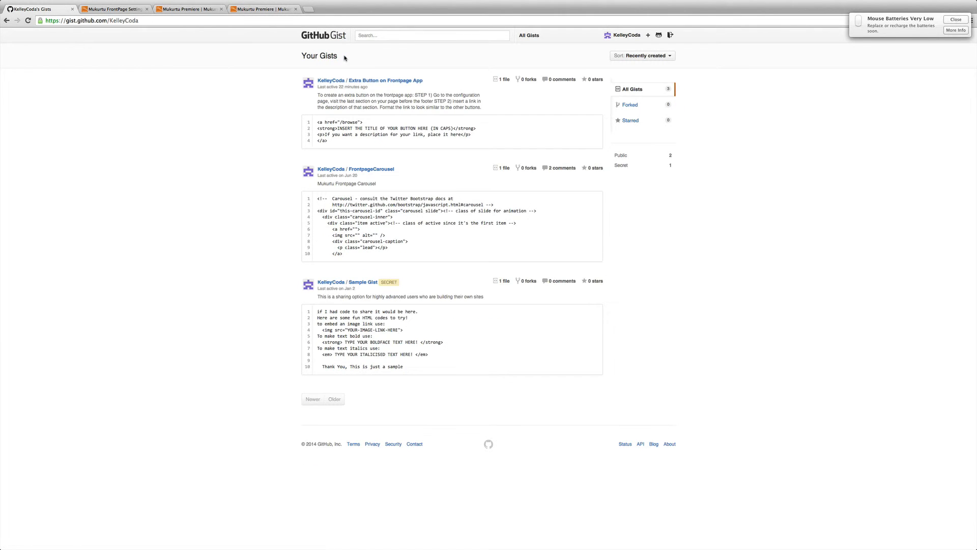
pyautogui.click(359, 82)
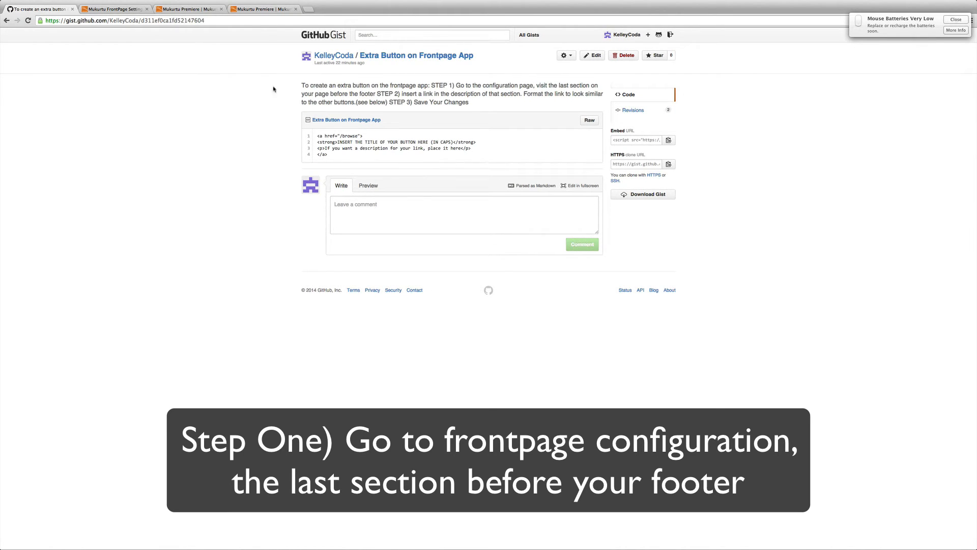
# Step: Scroll through FrontPage Settings to find the last section before the footer
pyautogui.click(111, 10)
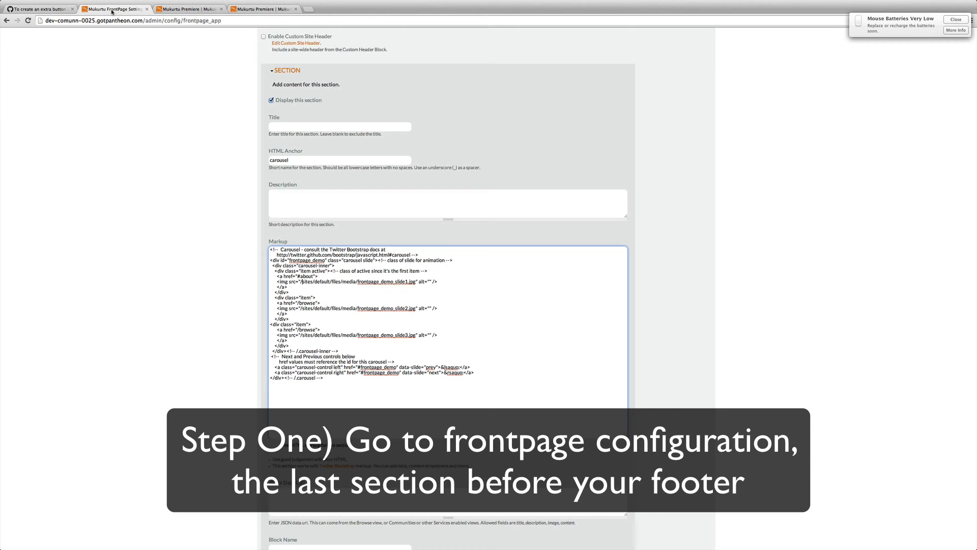
pyautogui.scroll(3, 464, 111)
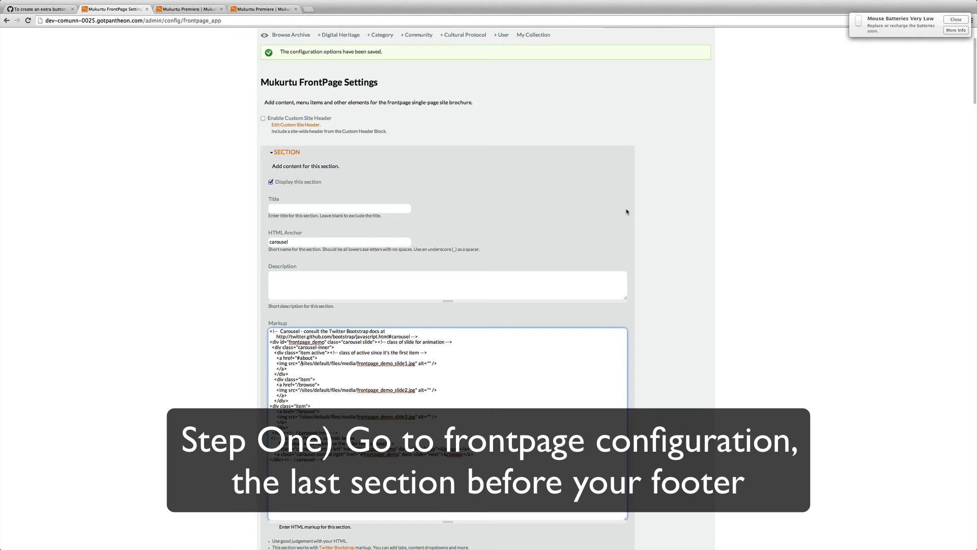
pyautogui.scroll(-1, 627, 212)
pyautogui.scroll(-10, 627, 212)
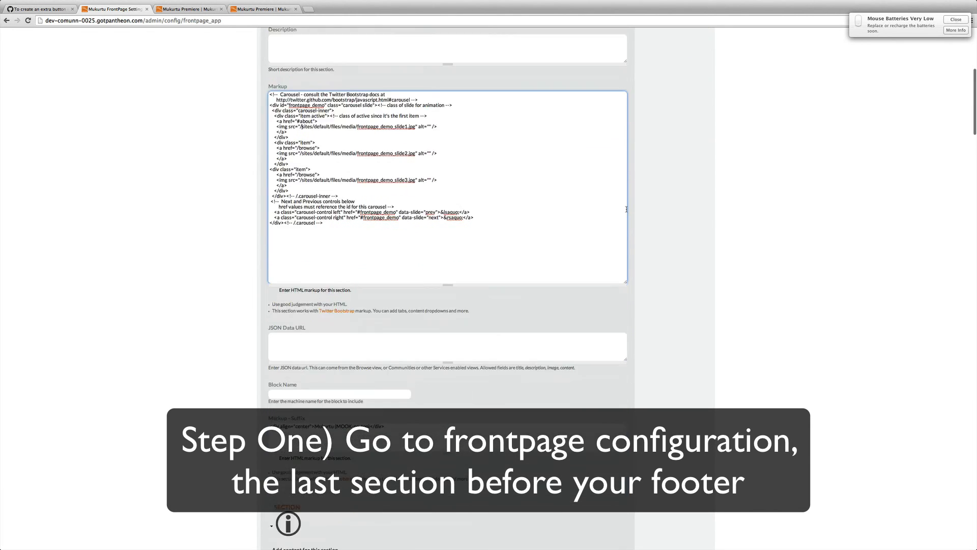
pyautogui.scroll(-13, 627, 212)
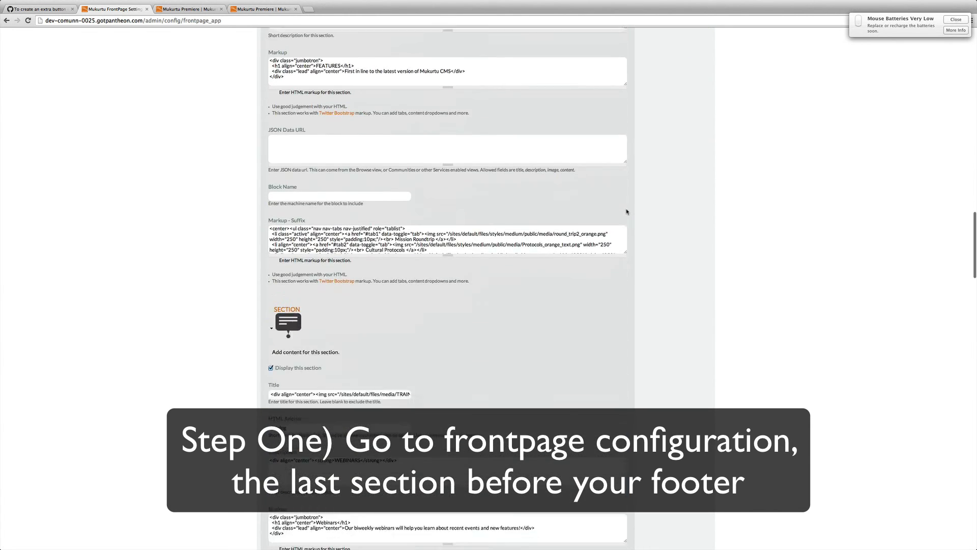
pyautogui.scroll(-5, 627, 211)
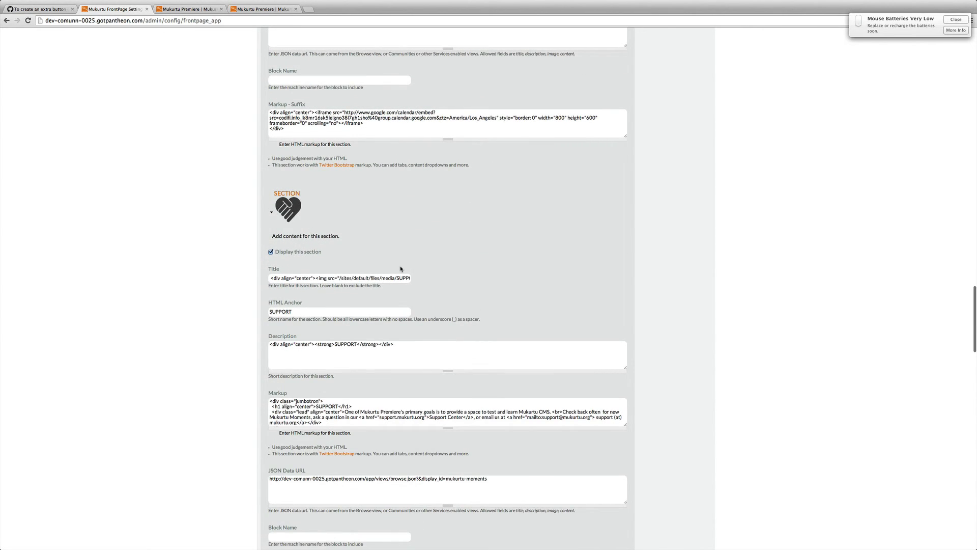
pyautogui.scroll(-1, 468, 267)
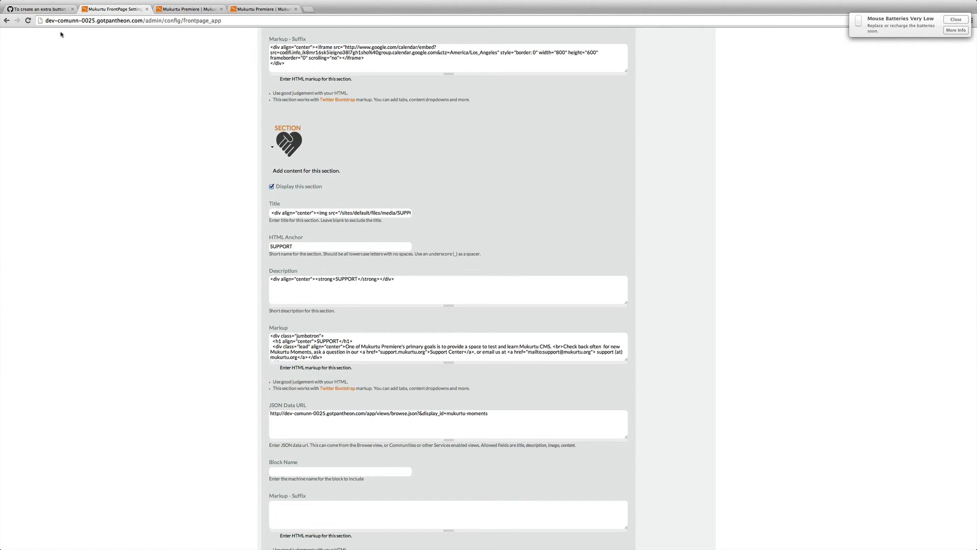
# Step: Copy the four lines of link code from the Extra Button on Frontpage App gist
pyautogui.click(50, 10)
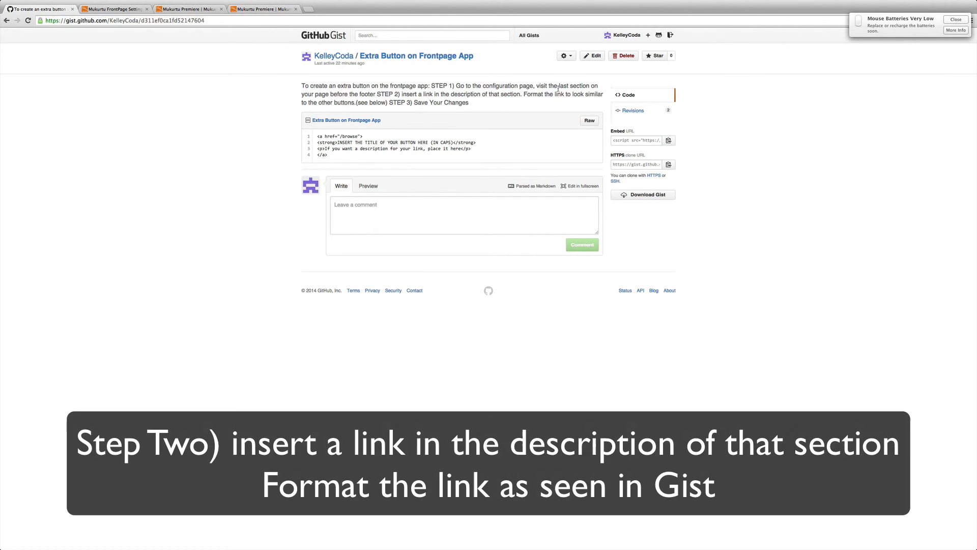
pyautogui.moveTo(401, 95); pyautogui.dragTo(482, 94)
pyautogui.click(495, 96)
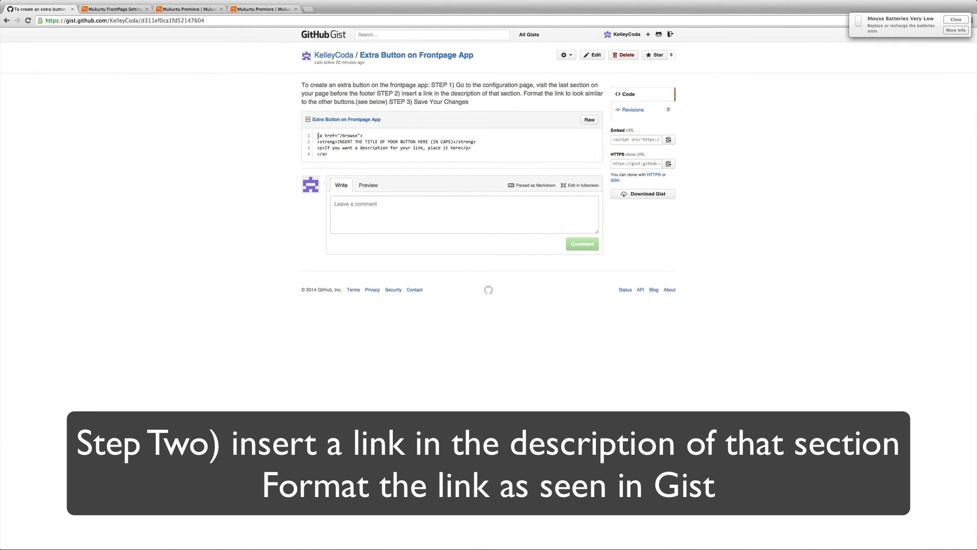
pyautogui.moveTo(317, 135); pyautogui.dragTo(354, 154)
pyautogui.press('super+c')
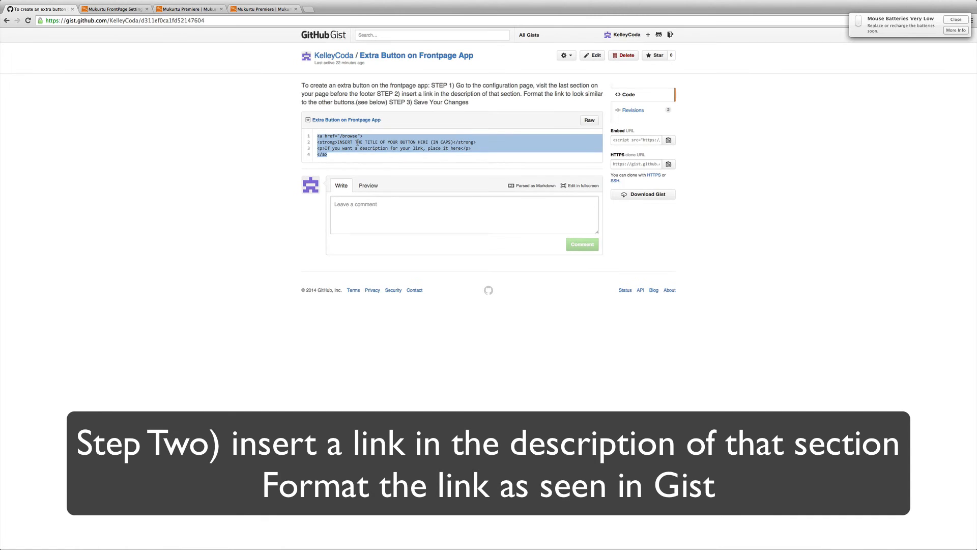
# Step: Paste the link code into the SUPPORT section's Description below its existing line
pyautogui.click(110, 8)
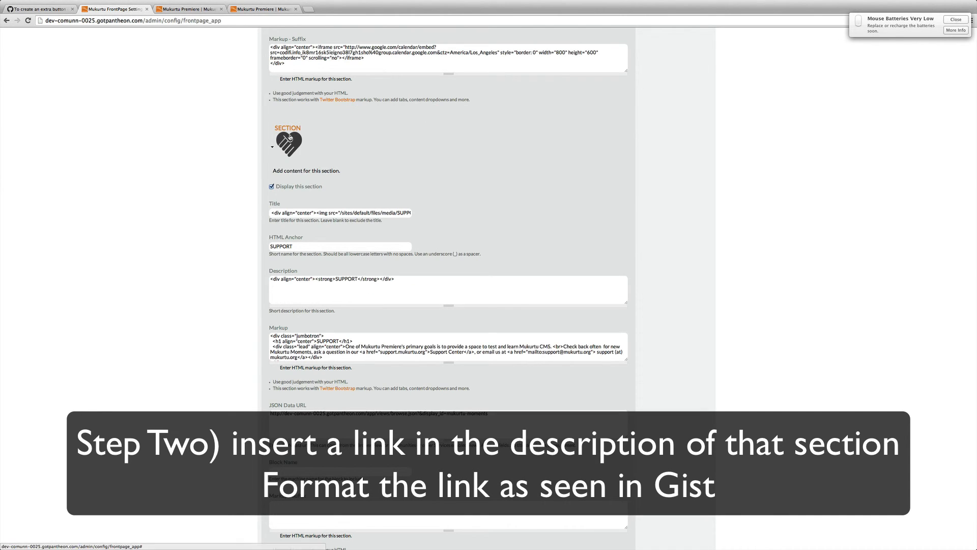
pyautogui.scroll(1, 292, 158)
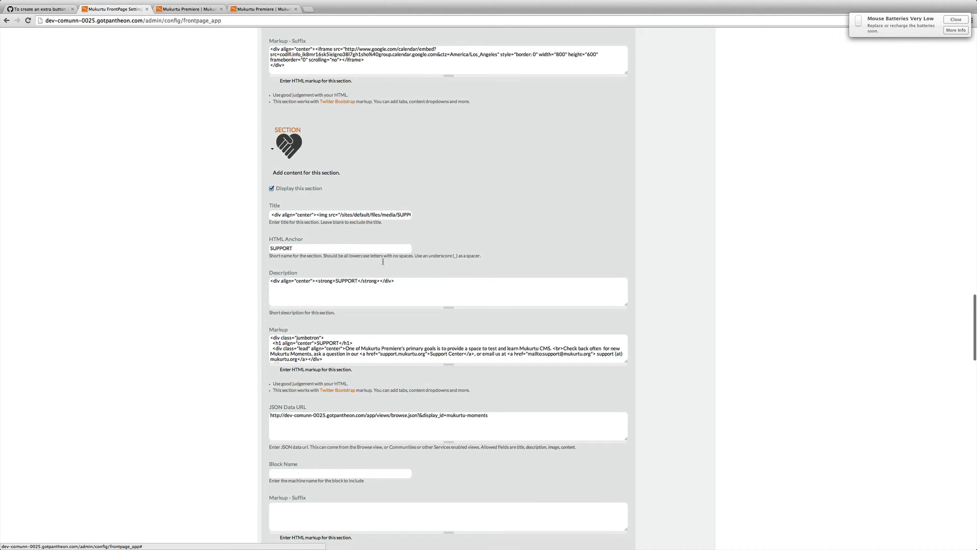
pyautogui.scroll(1, 386, 277)
pyautogui.scroll(1, 405, 288)
pyautogui.click(400, 286)
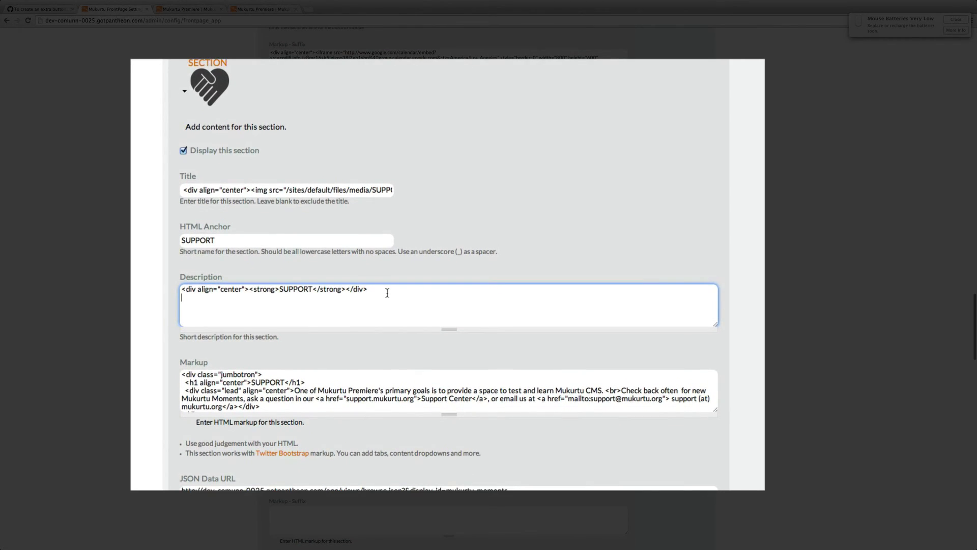
pyautogui.press('super+v')
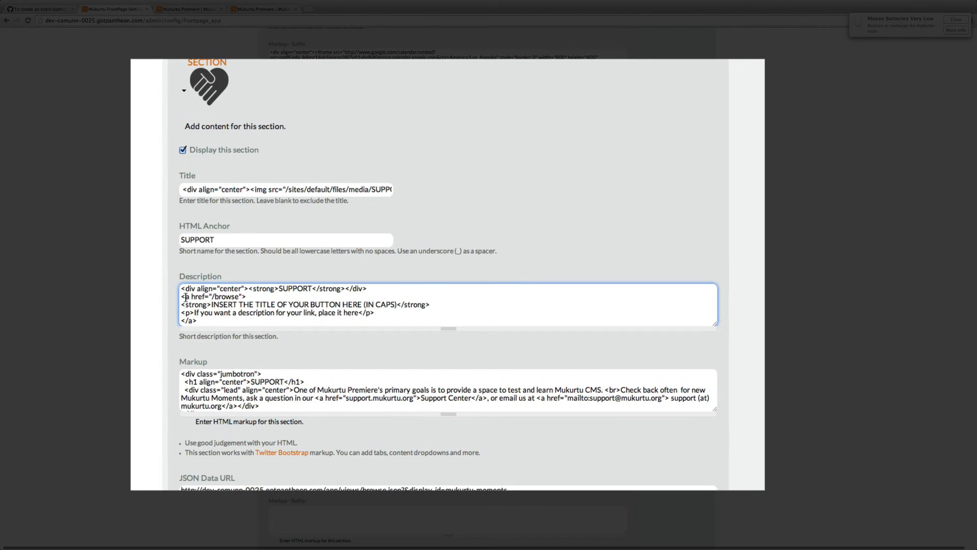
# Step: Replace the button title placeholder in the SUPPORT Description's link code with TITLE
pyautogui.moveTo(185, 298); pyautogui.dragTo(205, 296)
pyautogui.hscroll(-1, 207, 296)
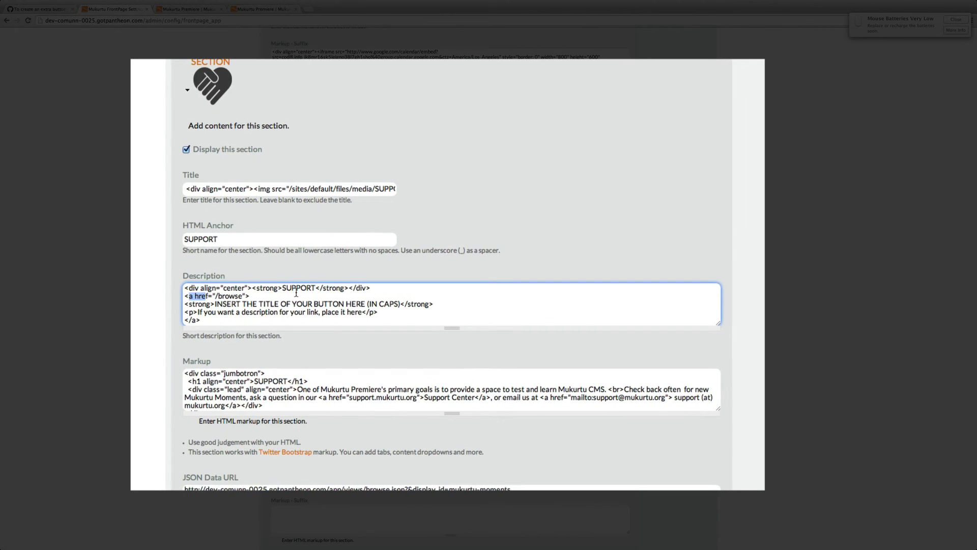
pyautogui.click(193, 297)
pyautogui.moveTo(215, 304); pyautogui.dragTo(329, 304)
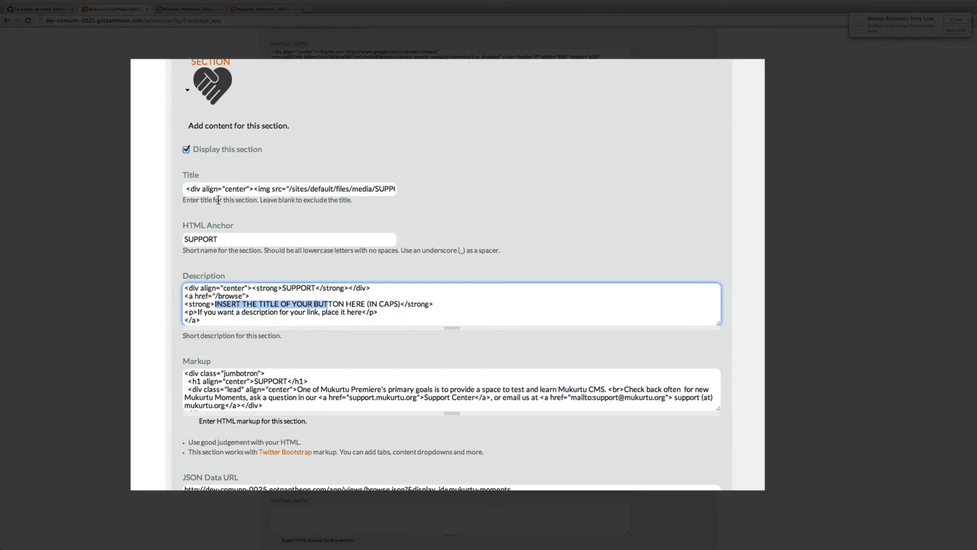
pyautogui.click(351, 303)
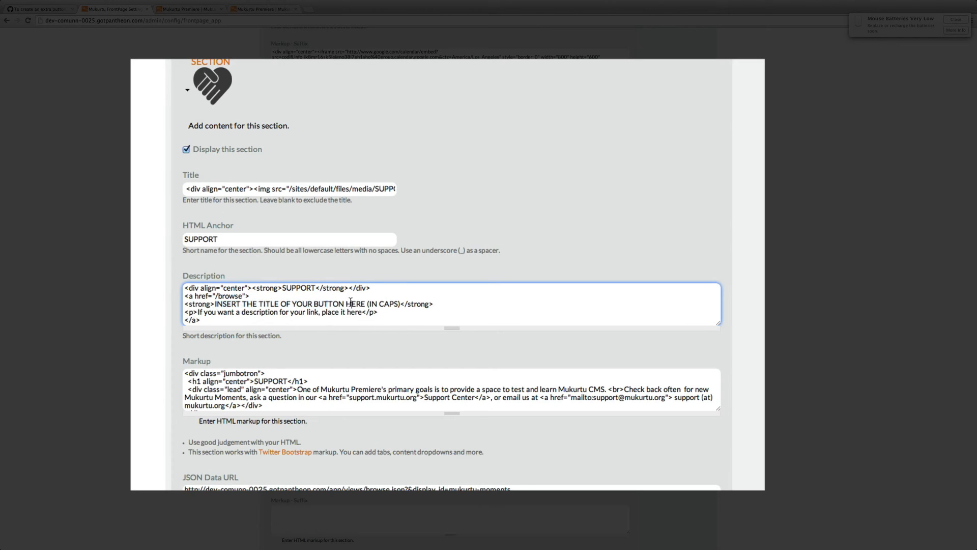
pyautogui.moveTo(400, 303); pyautogui.dragTo(293, 304)
pyautogui.click(401, 303)
pyautogui.moveTo(401, 303); pyautogui.dragTo(215, 303)
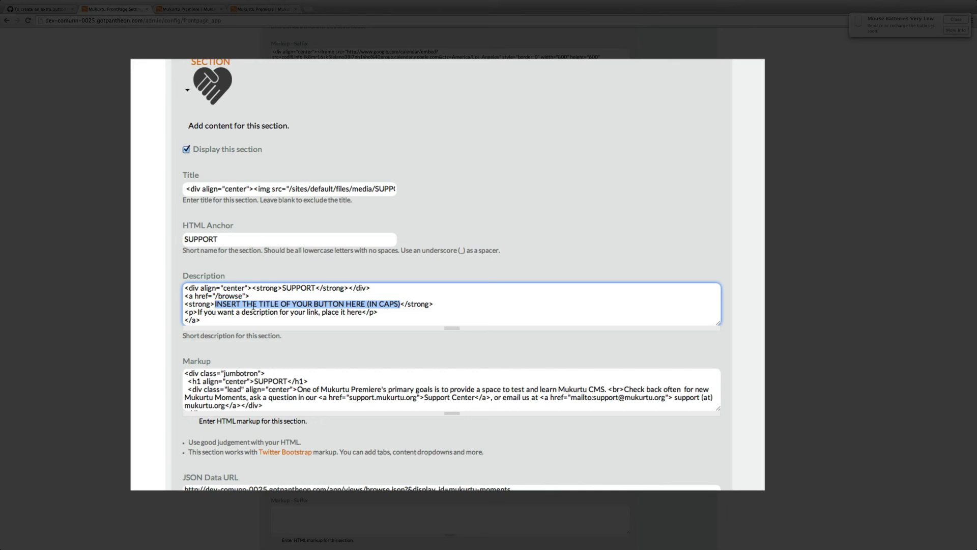
pyautogui.write('TITLE')
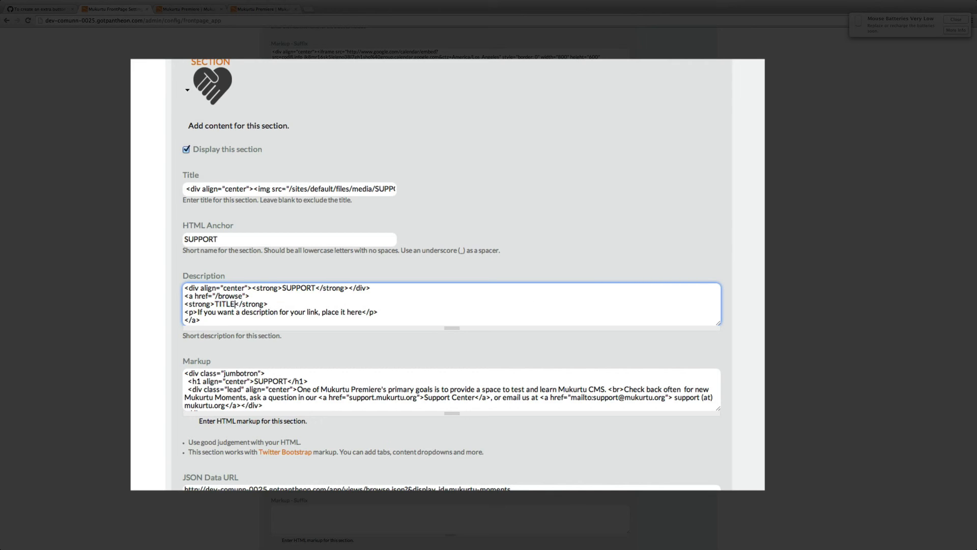
# Step: Replace the link's description placeholder text with "browse the site"
pyautogui.scroll(-1, 452, 326)
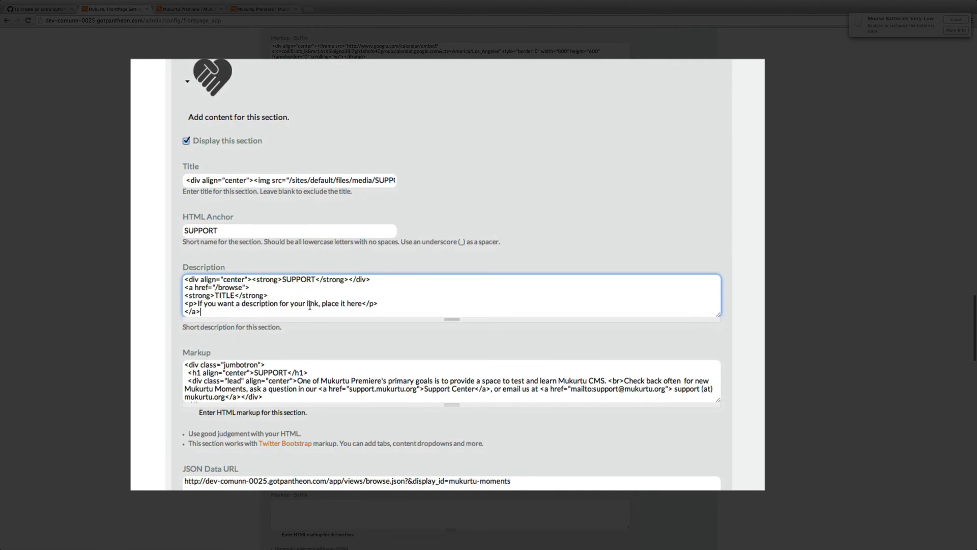
pyautogui.click(313, 304)
pyautogui.scroll(-1, 363, 300)
pyautogui.moveTo(362, 299); pyautogui.dragTo(197, 299)
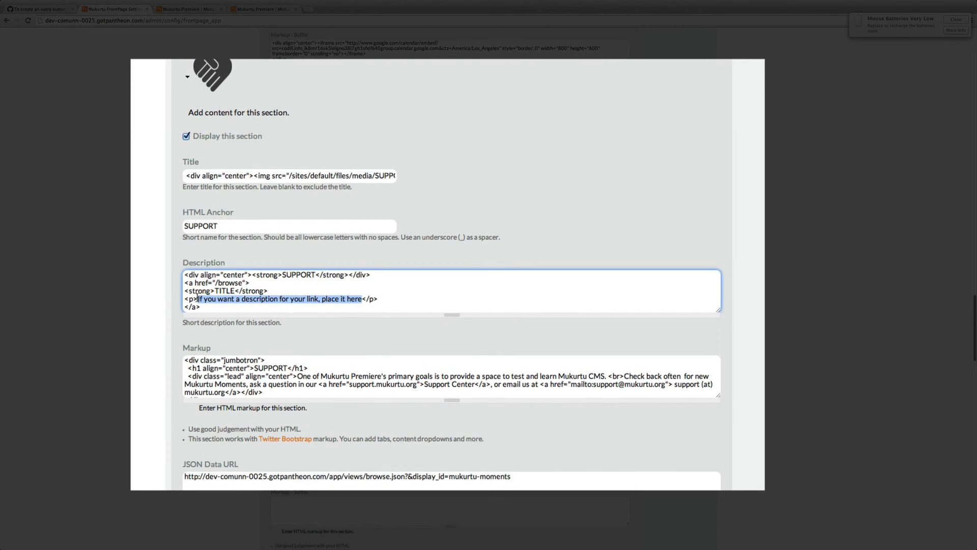
pyautogui.press('BackSpace')
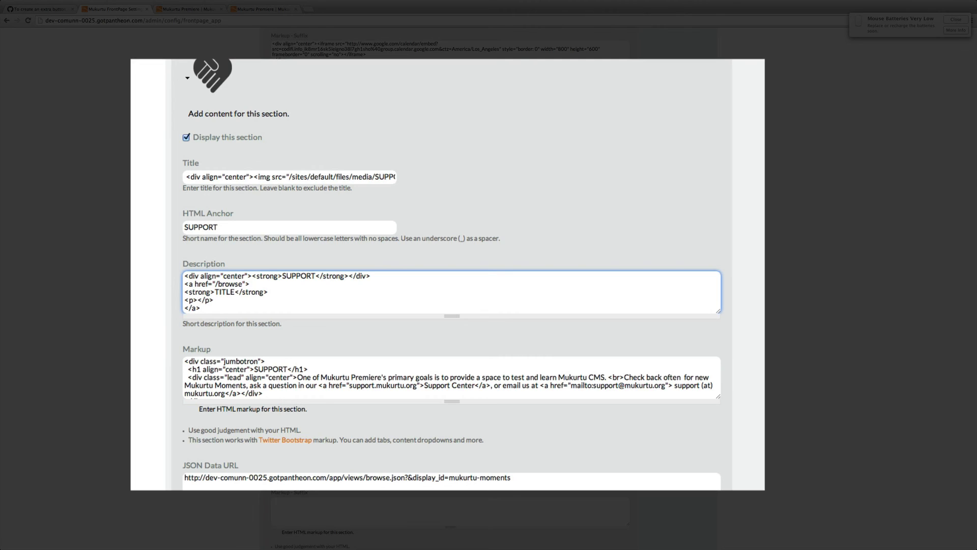
pyautogui.write('browse the site')
# Step: Save the FrontPage Settings configuration
pyautogui.scroll(-10, 535, 332)
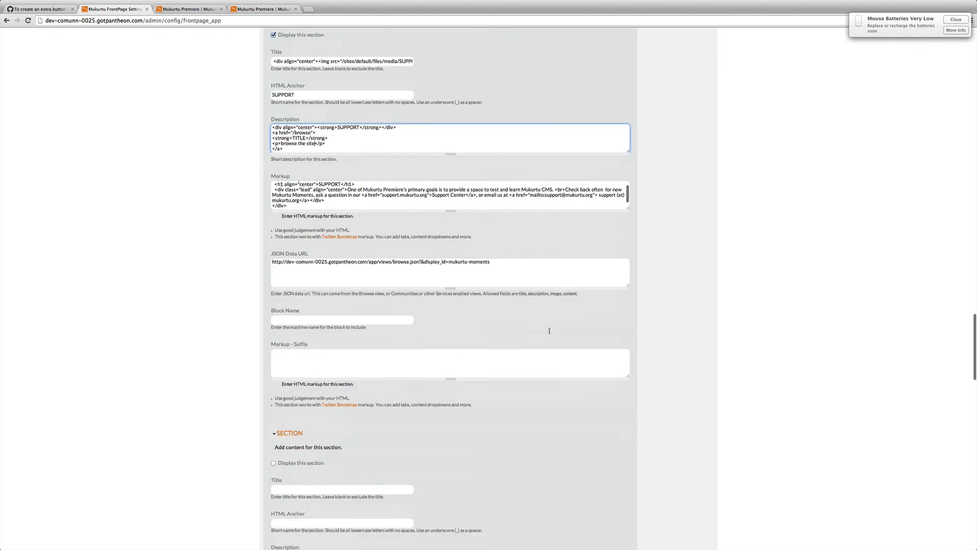
pyautogui.scroll(-10, 549, 334)
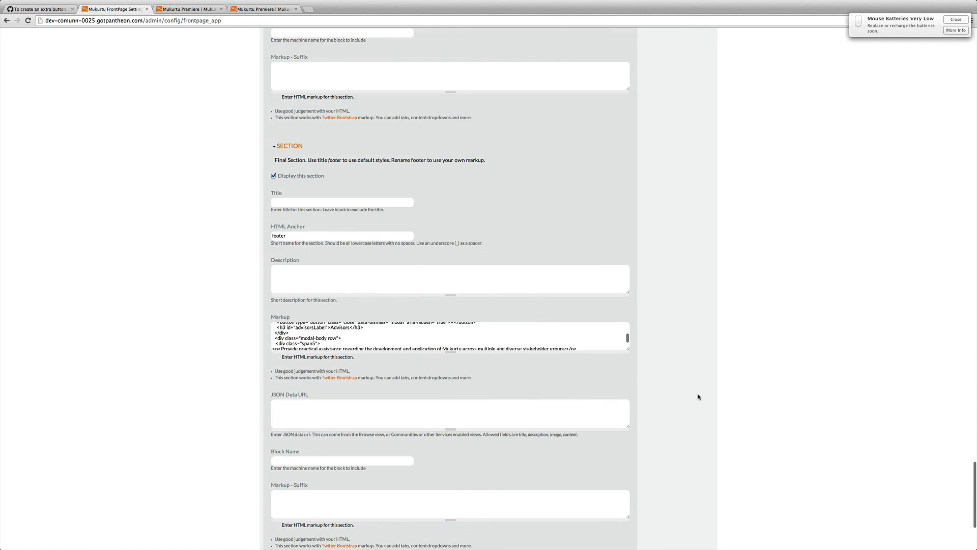
pyautogui.click(297, 503)
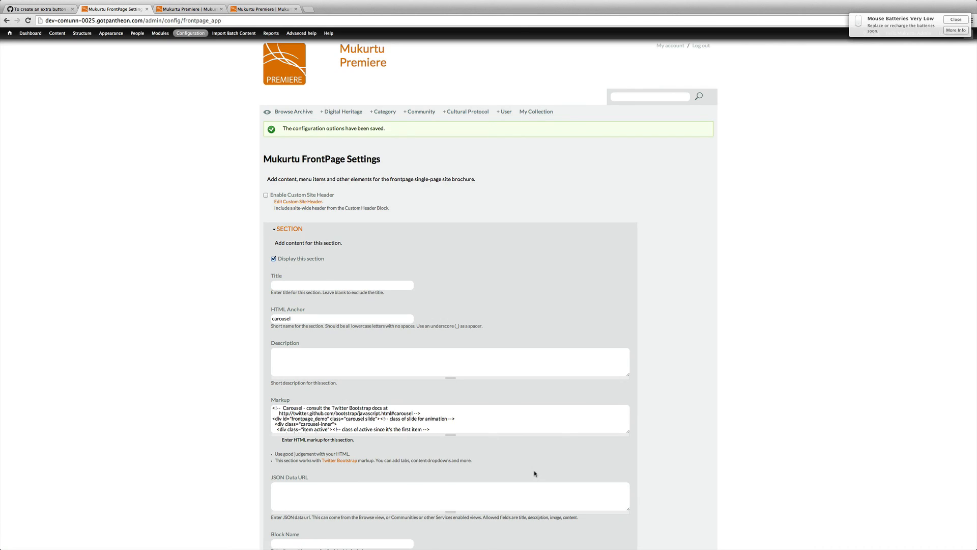
# Step: Reload the Mukurtu frontpage and follow the new TITLE button to test its link
pyautogui.click(189, 9)
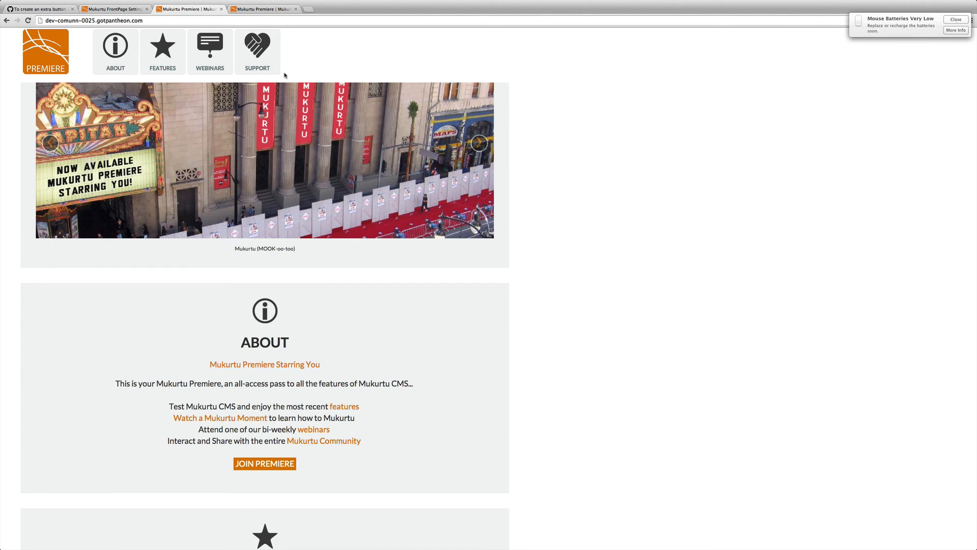
pyautogui.click(28, 21)
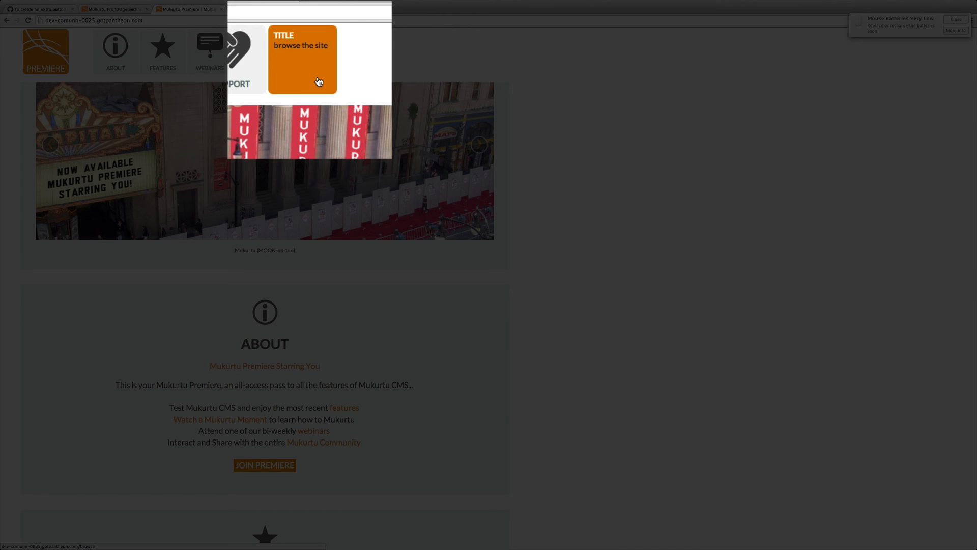
pyautogui.click(319, 66)
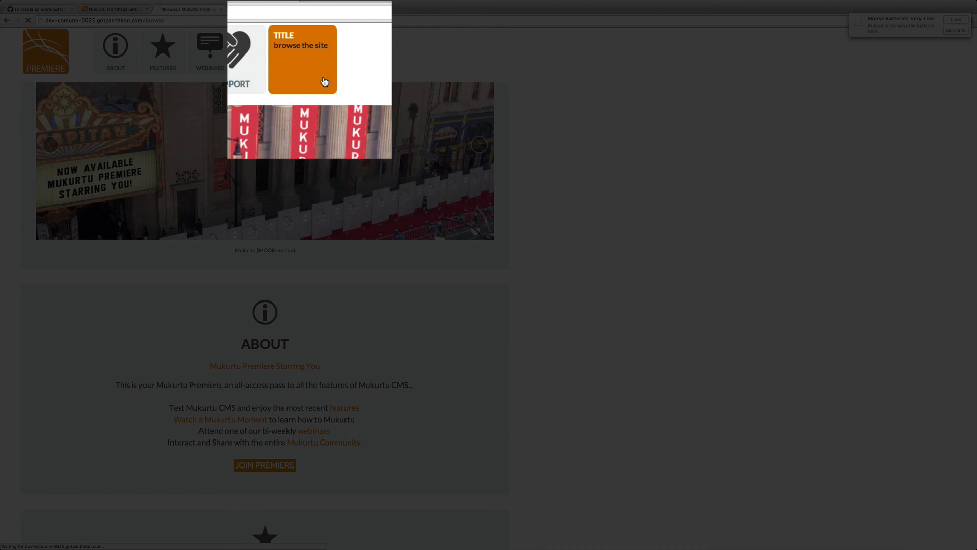